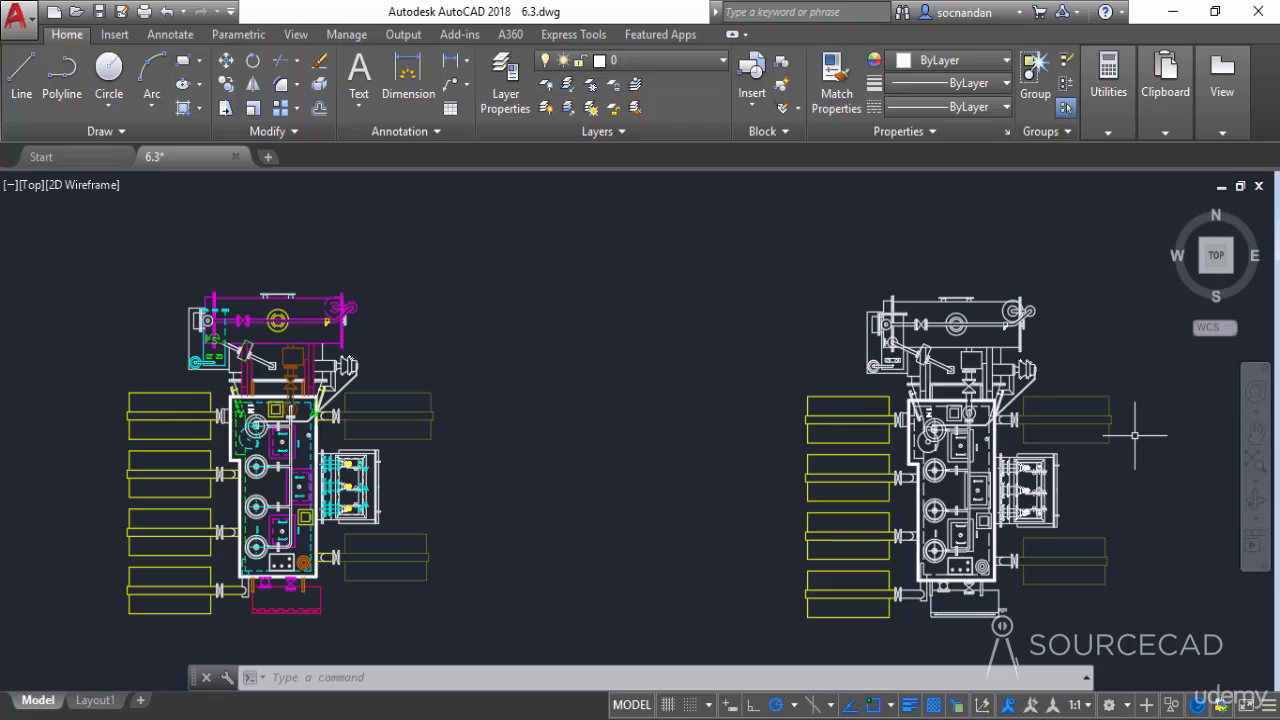
# Select the lines of the faded yellow block beside the upper right of the coloured drawing and open their Properties palette.
pyautogui.rightClick(542, 286)
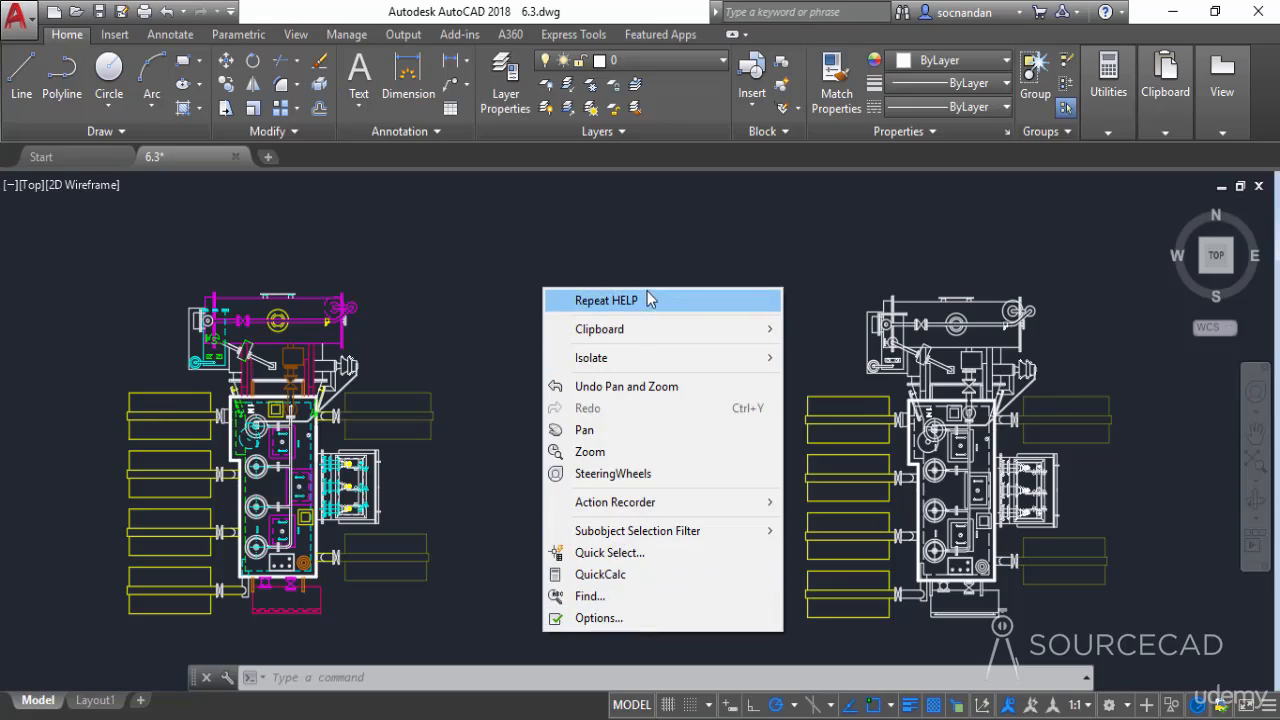
pyautogui.click(548, 272)
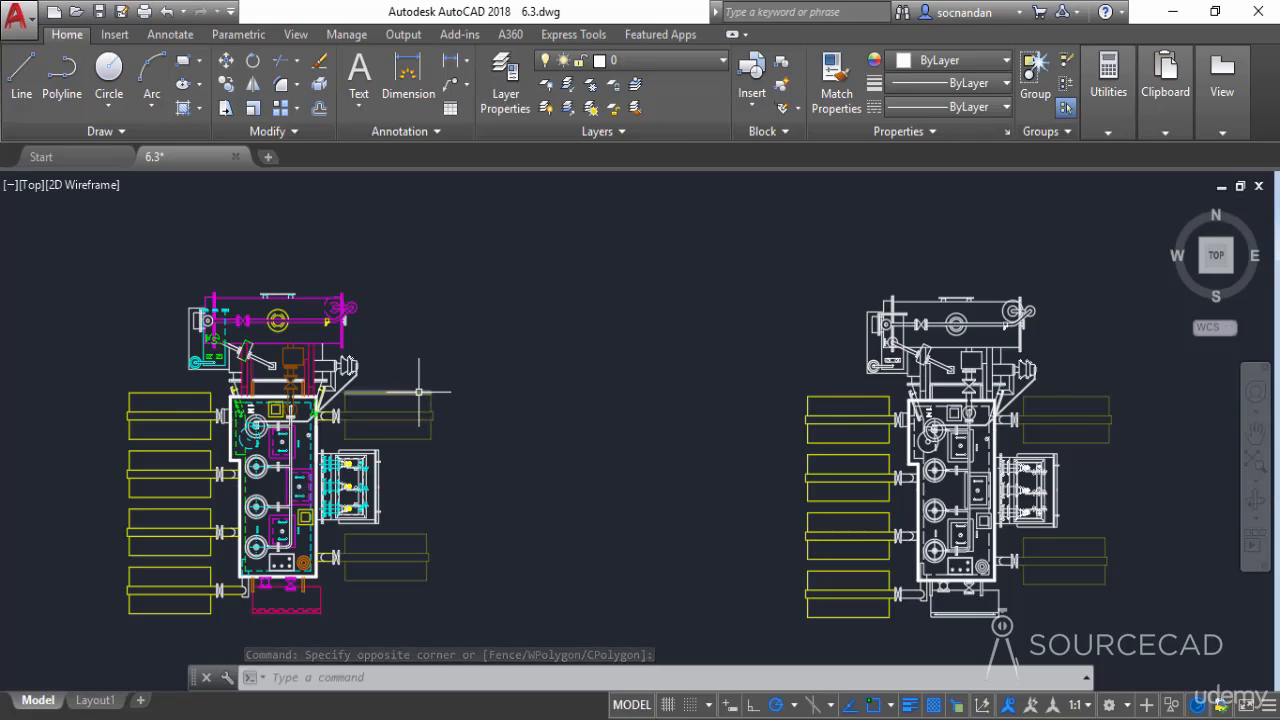
pyautogui.click(445, 440)
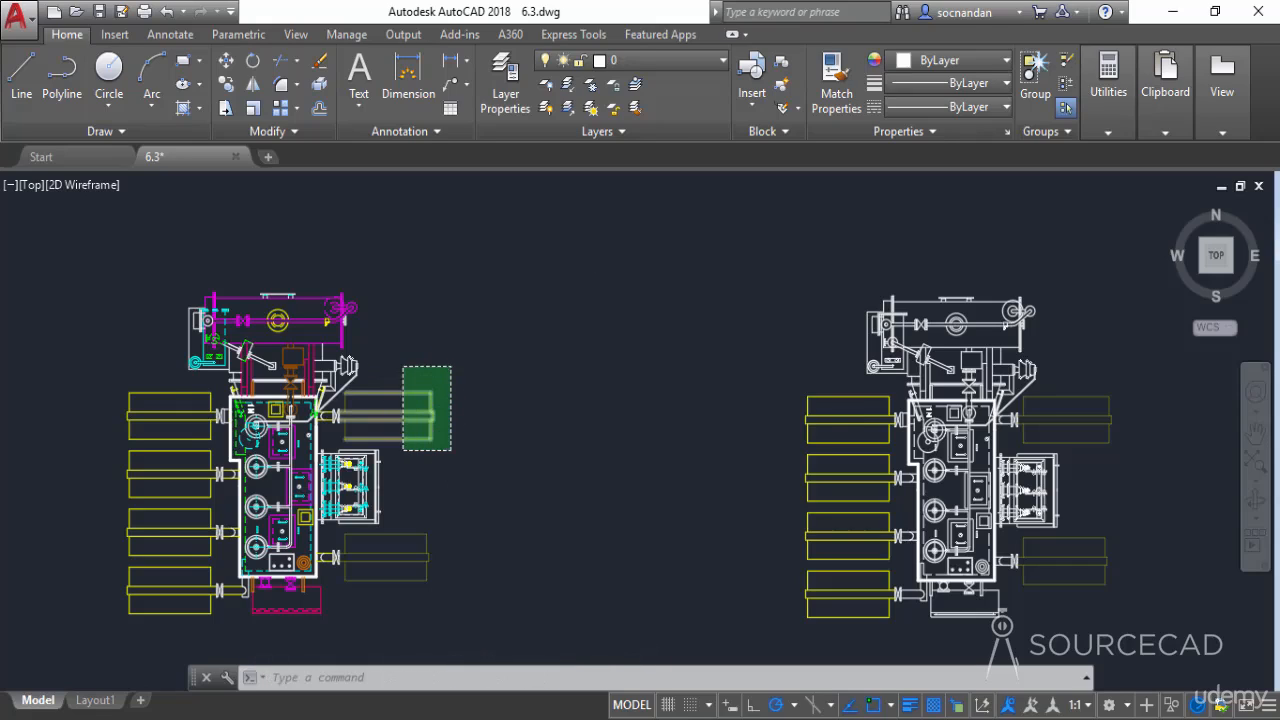
pyautogui.click(403, 366)
pyautogui.rightClick(403, 366)
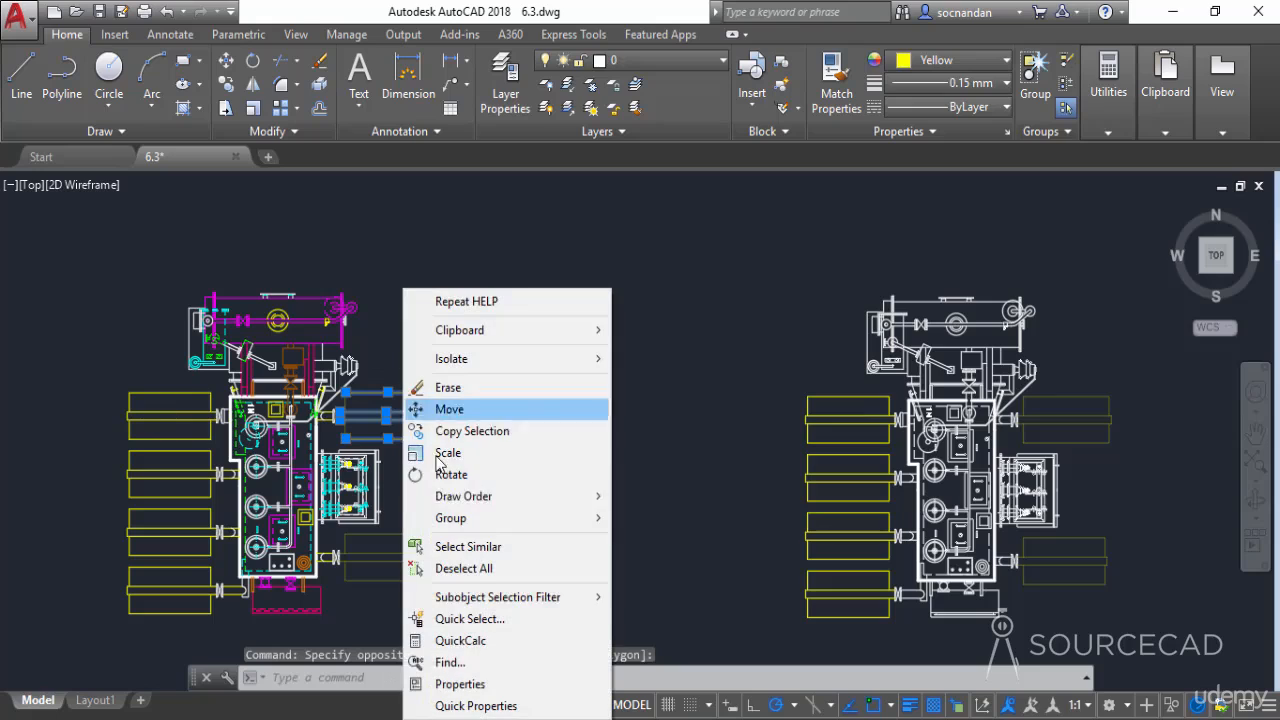
pyautogui.click(460, 686)
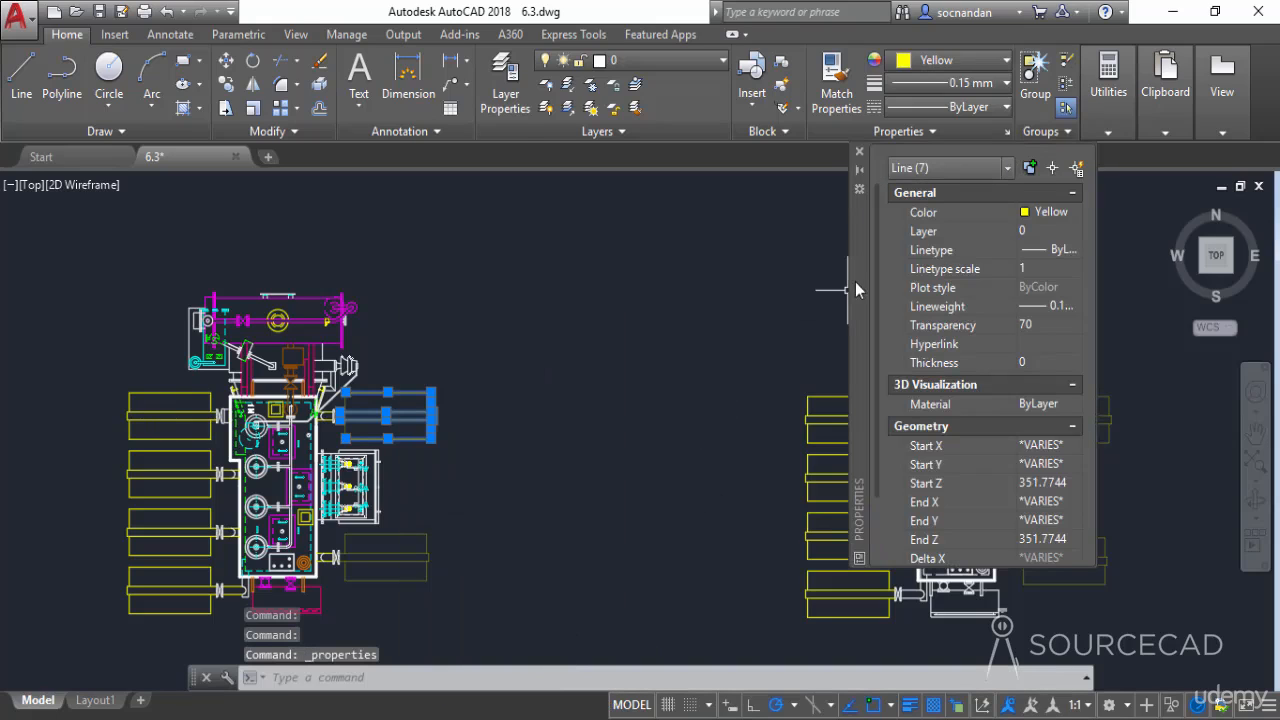
# Move the floating Properties palette away from the drawings and dock it along the left edge of the window.
pyautogui.moveTo(855, 282)
pyautogui.mouseDown()
pyautogui.moveTo(642, 321)
pyautogui.moveTo(567, 320)
pyautogui.mouseUp()
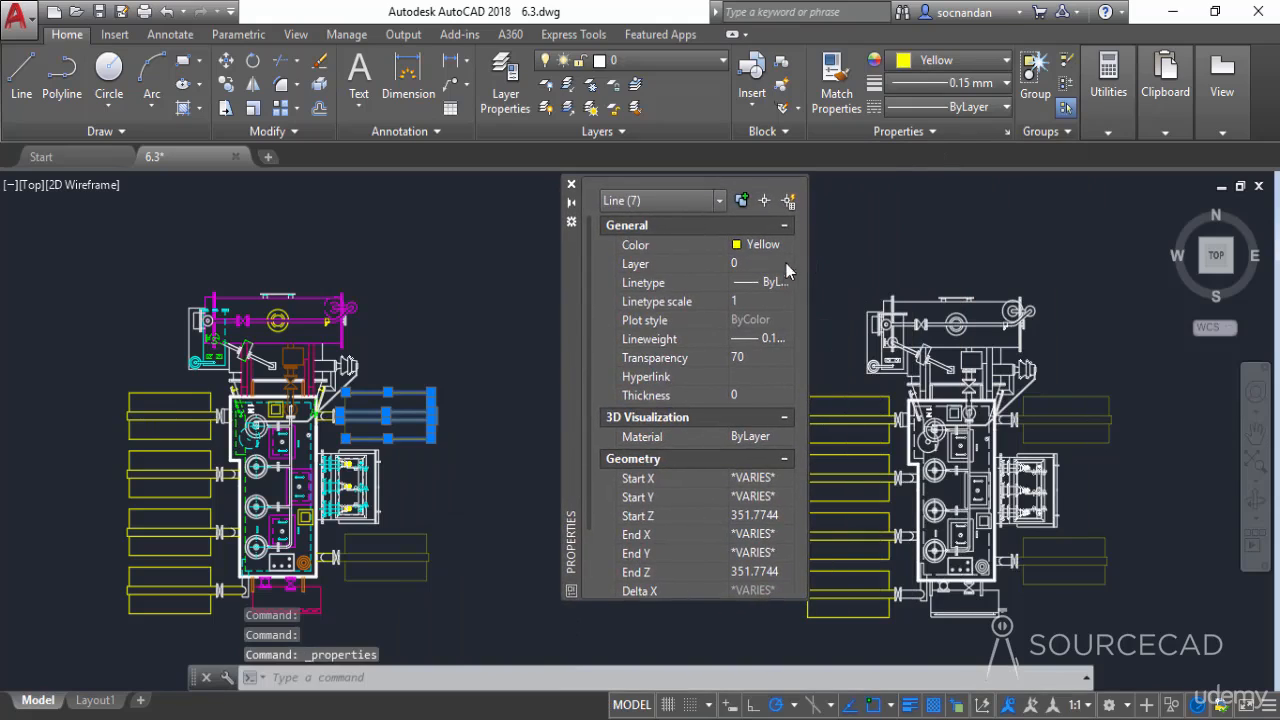
pyautogui.moveTo(805, 250); pyautogui.dragTo(806, 326)
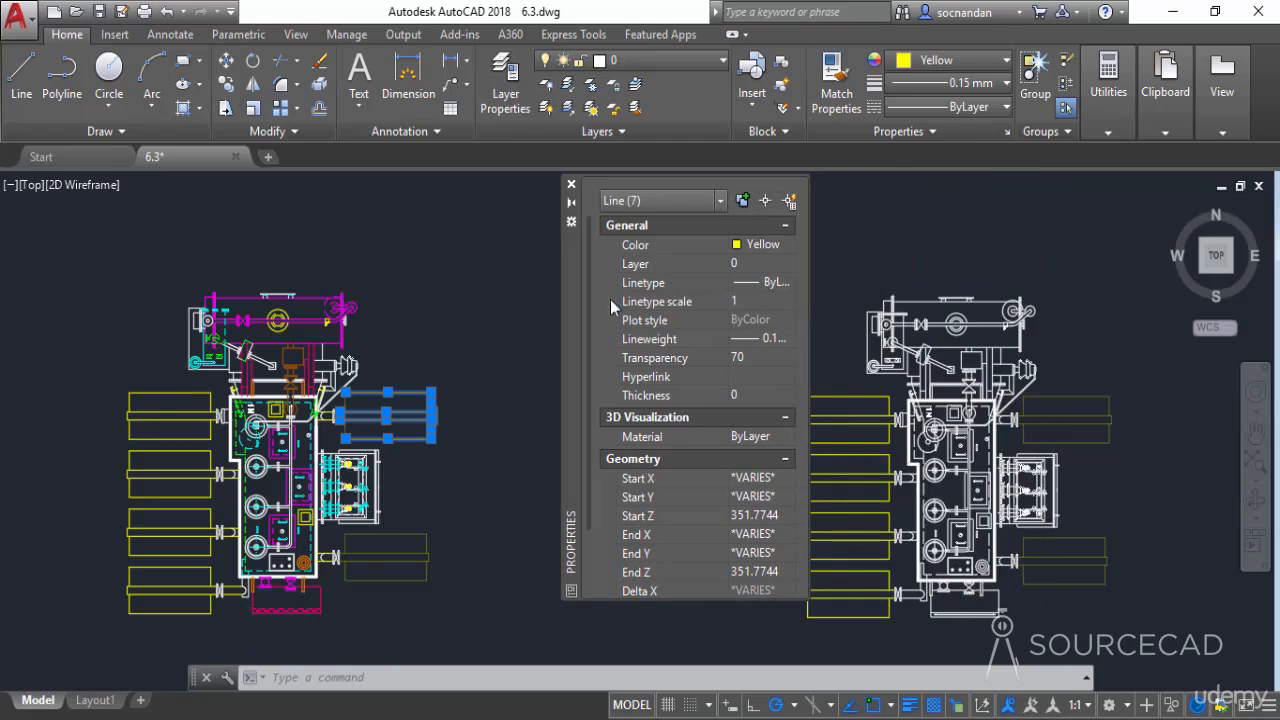
pyautogui.moveTo(588, 247); pyautogui.dragTo(579, 398)
pyautogui.moveTo(588, 340); pyautogui.dragTo(593, 190)
pyautogui.moveTo(567, 264); pyautogui.dragTo(17, 275)
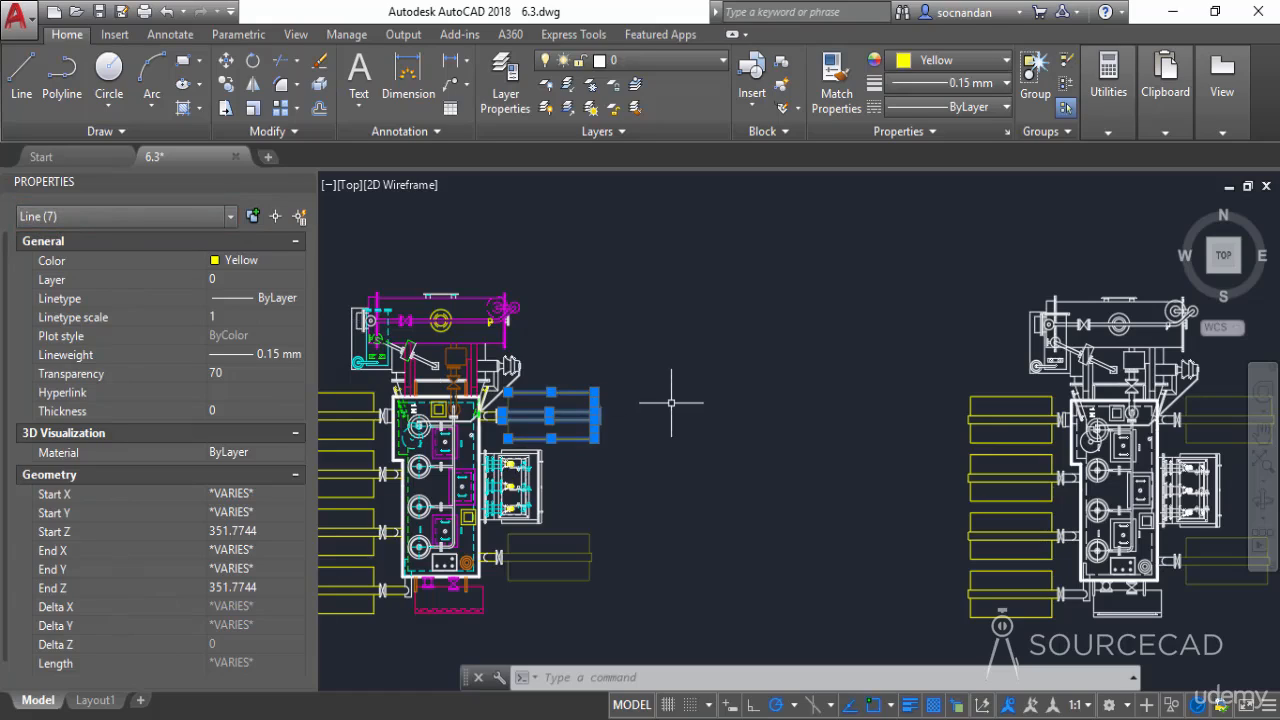
# Clear the selection and inspect the properties of the thick white outline line at the upper left of the coloured tank.
pyautogui.press('Escape')
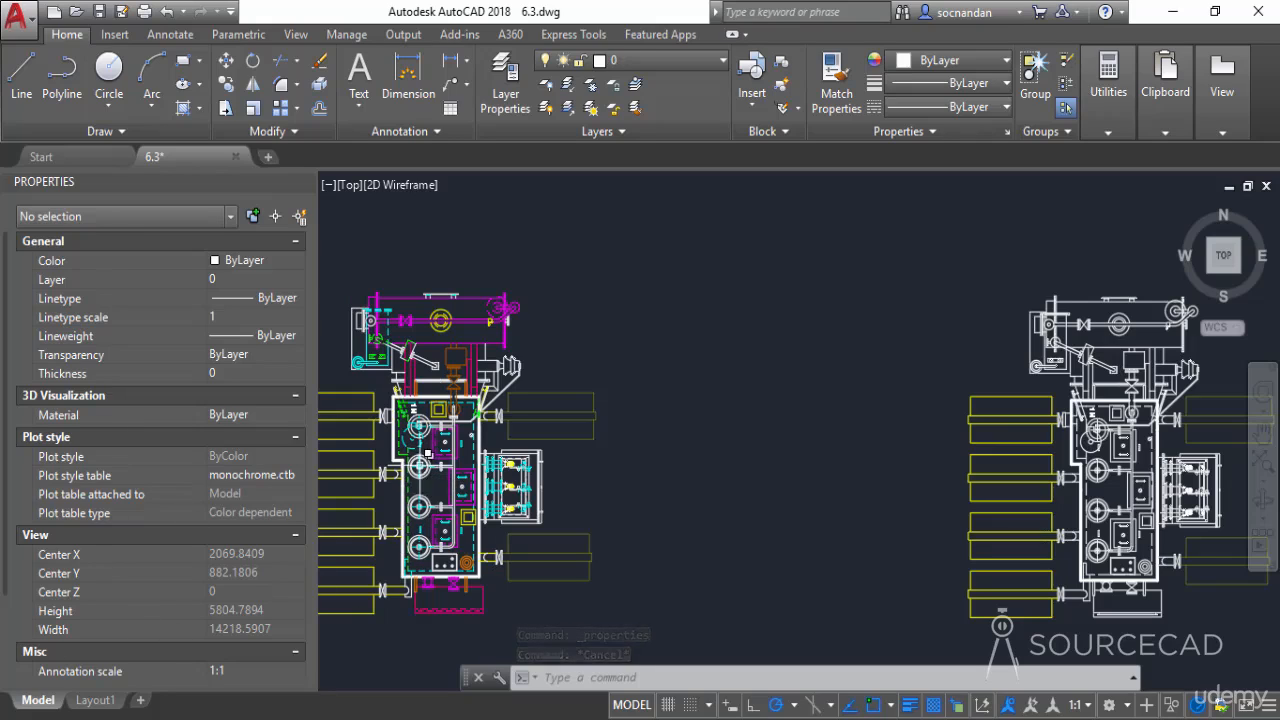
pyautogui.scroll(4, 384, 437)
pyautogui.click(408, 430)
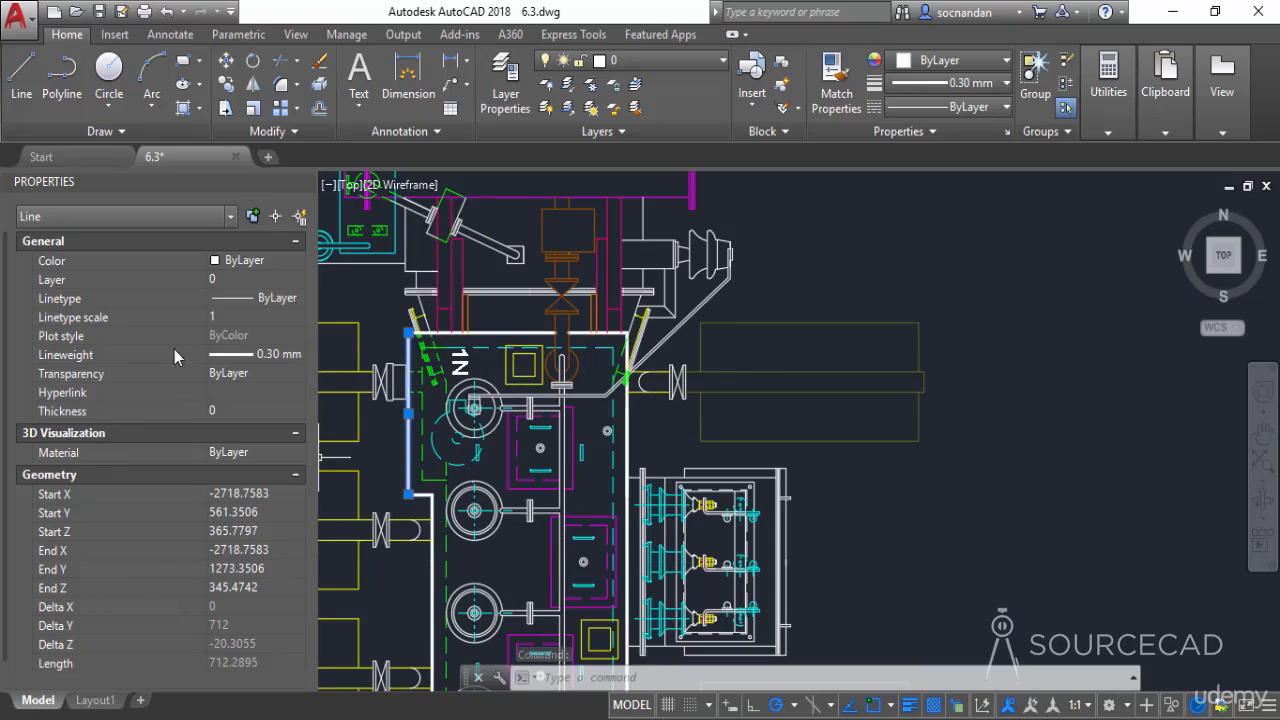
pyautogui.press('Escape')
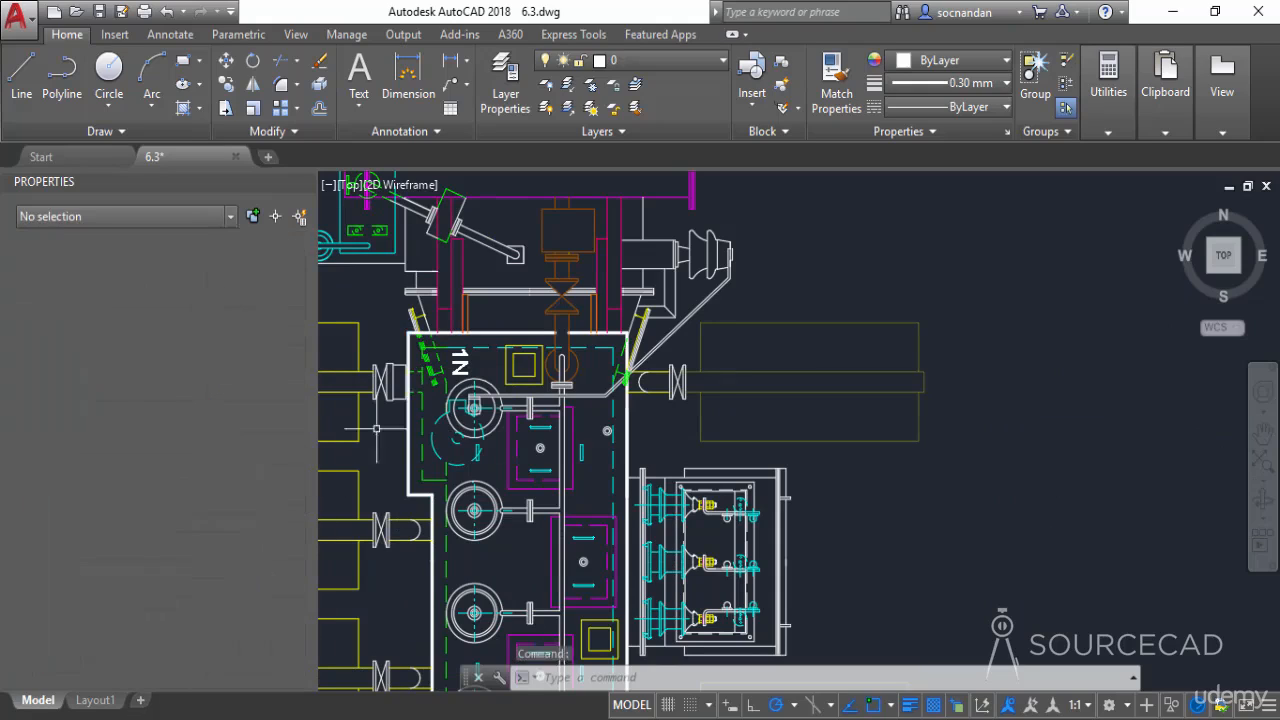
# Inspect the properties of the small white circle at the left end of the magenta pipe in the coloured drawing.
pyautogui.scroll(1, 440, 330)
pyautogui.moveTo(430, 380); pyautogui.dragTo(440, 406, button='middle')
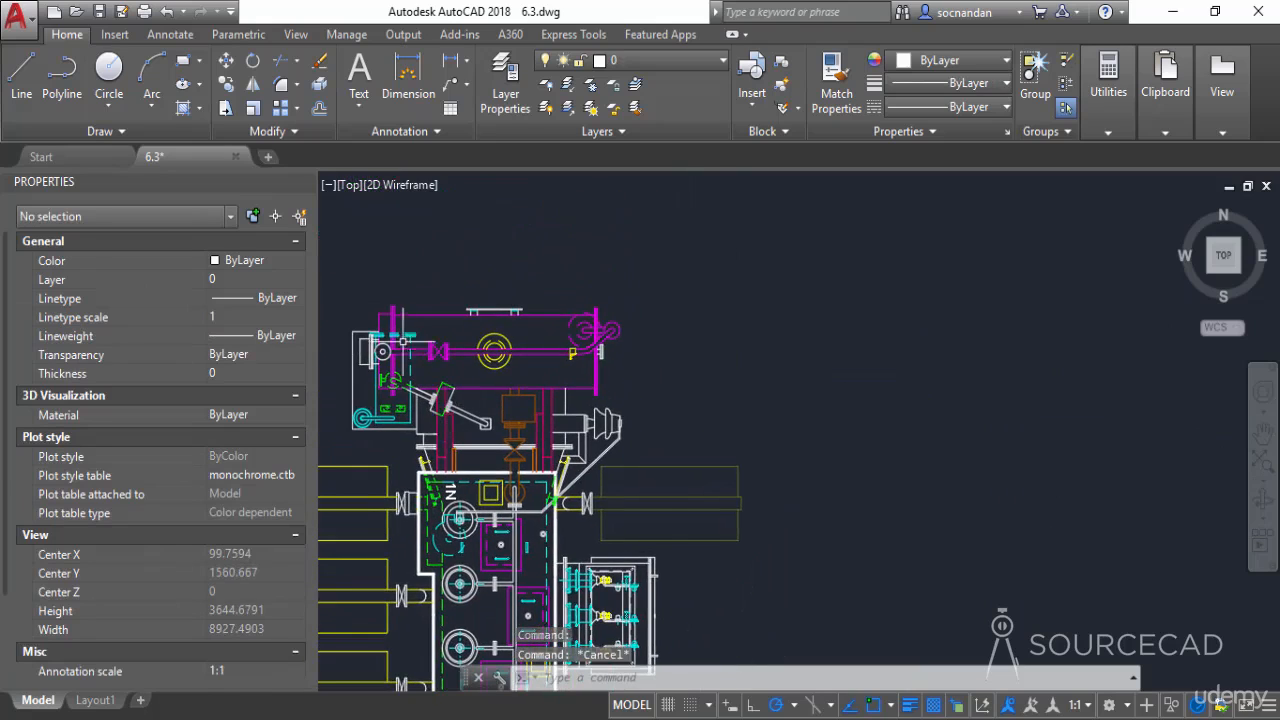
pyautogui.scroll(2, 380, 347)
pyautogui.click(381, 348)
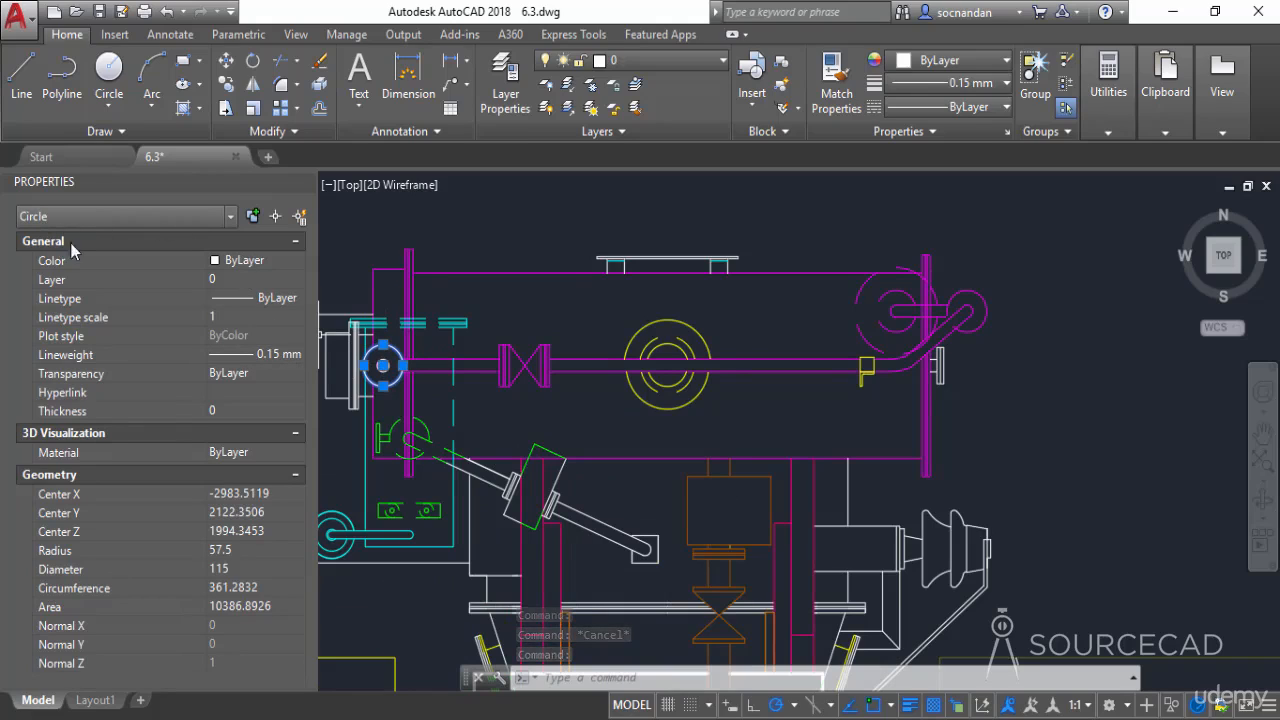
pyautogui.press('Escape')
pyautogui.scroll(-6, 580, 360)
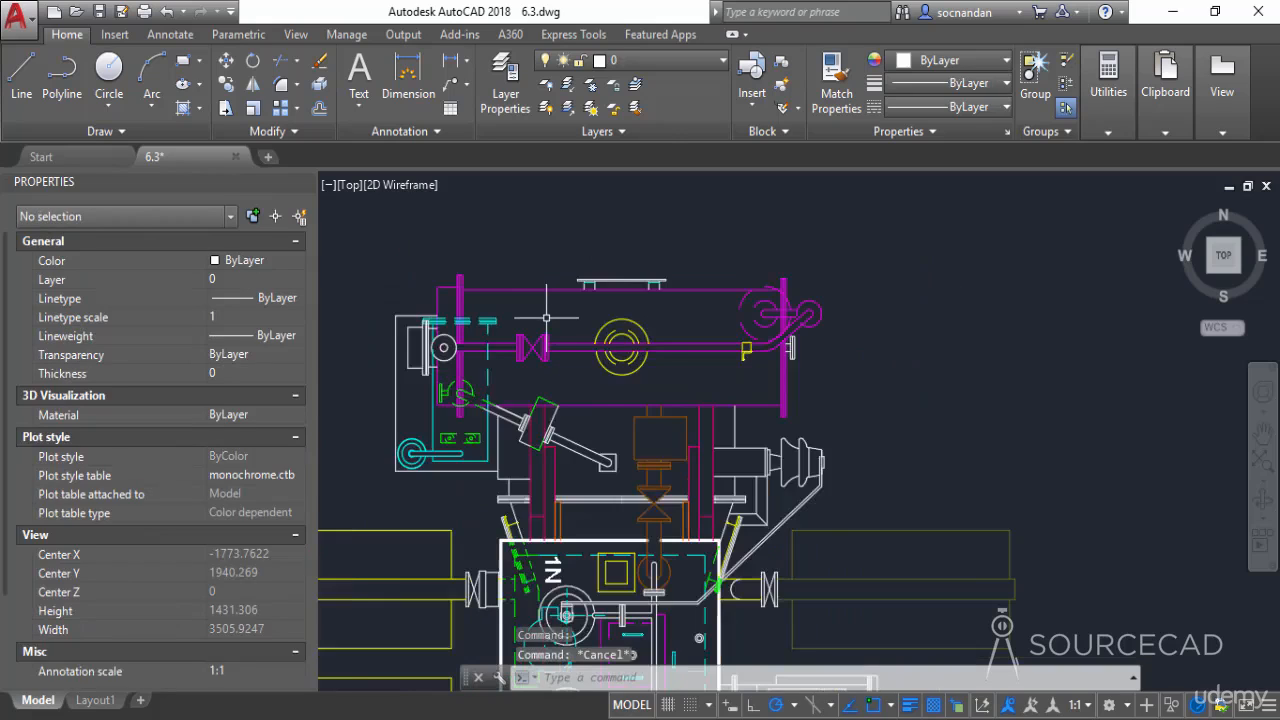
pyautogui.moveTo(843, 603); pyautogui.dragTo(720, 517, button='middle')
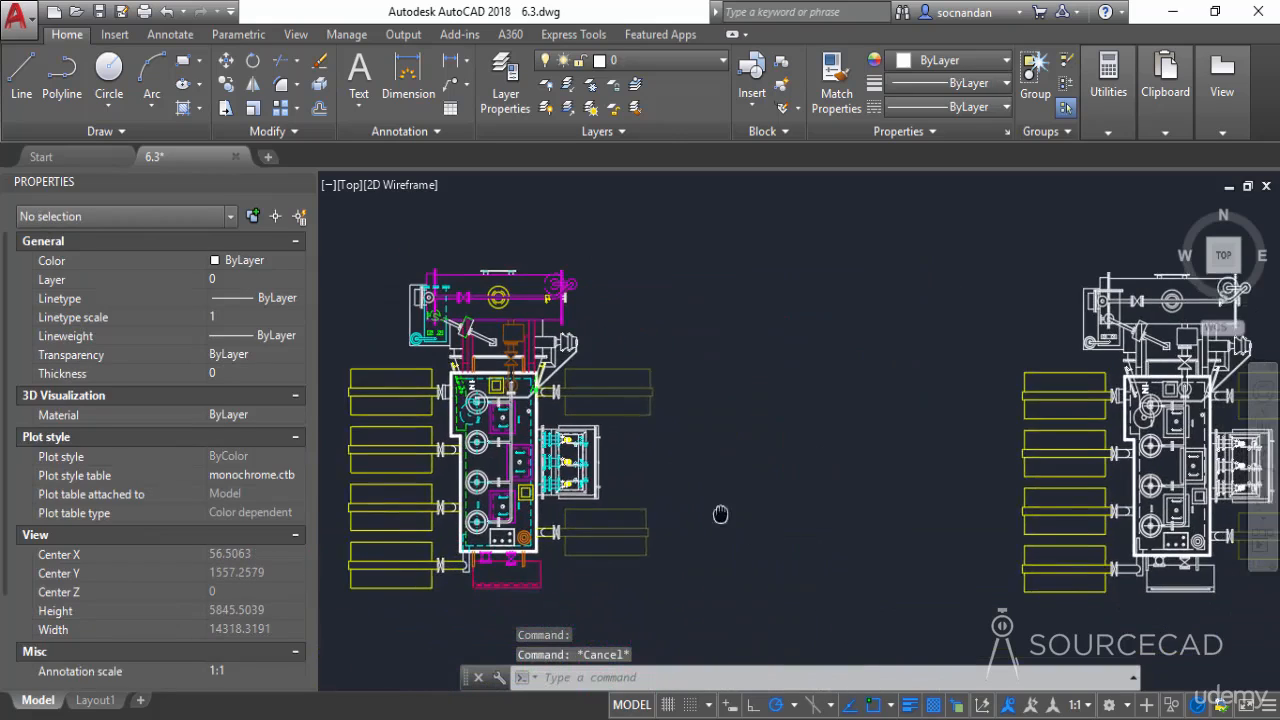
pyautogui.scroll(-3, 714, 506)
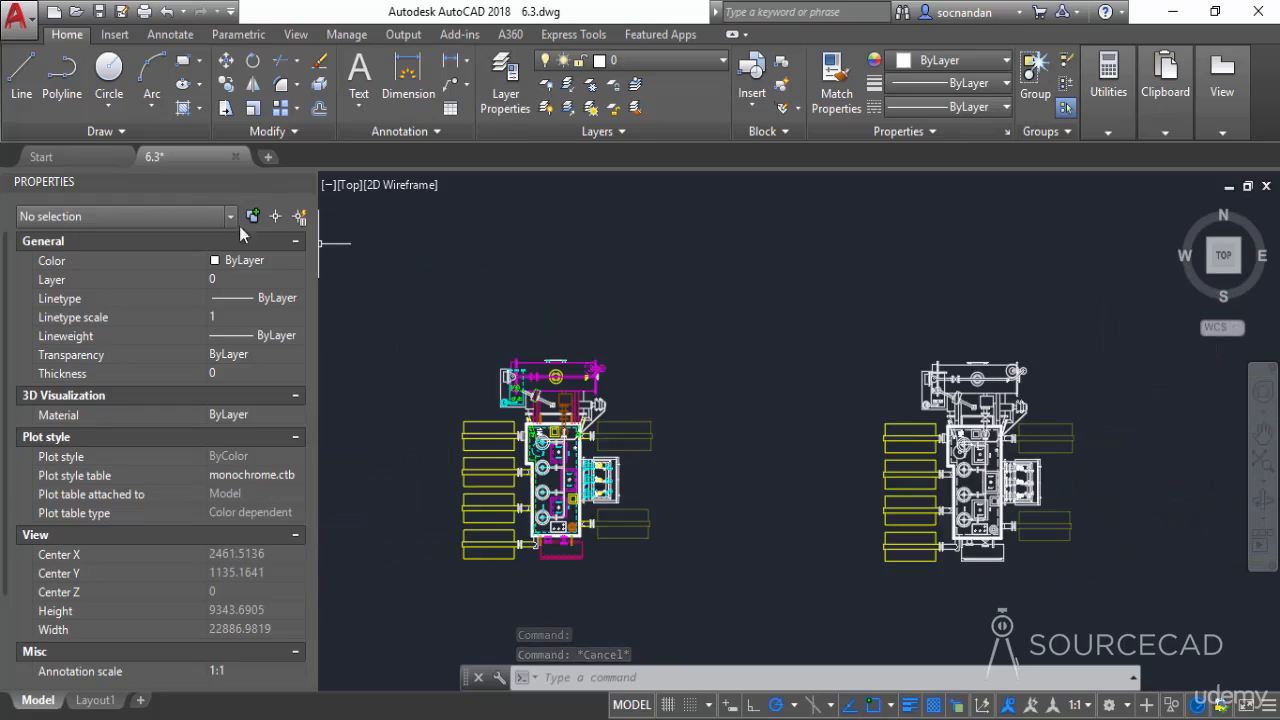
# Undock the Properties palette and float it between the coloured and white drawings.
pyautogui.moveTo(153, 182)
pyautogui.mouseDown()
pyautogui.moveTo(228, 232)
pyautogui.moveTo(510, 304)
pyautogui.moveTo(689, 242)
pyautogui.mouseUp()
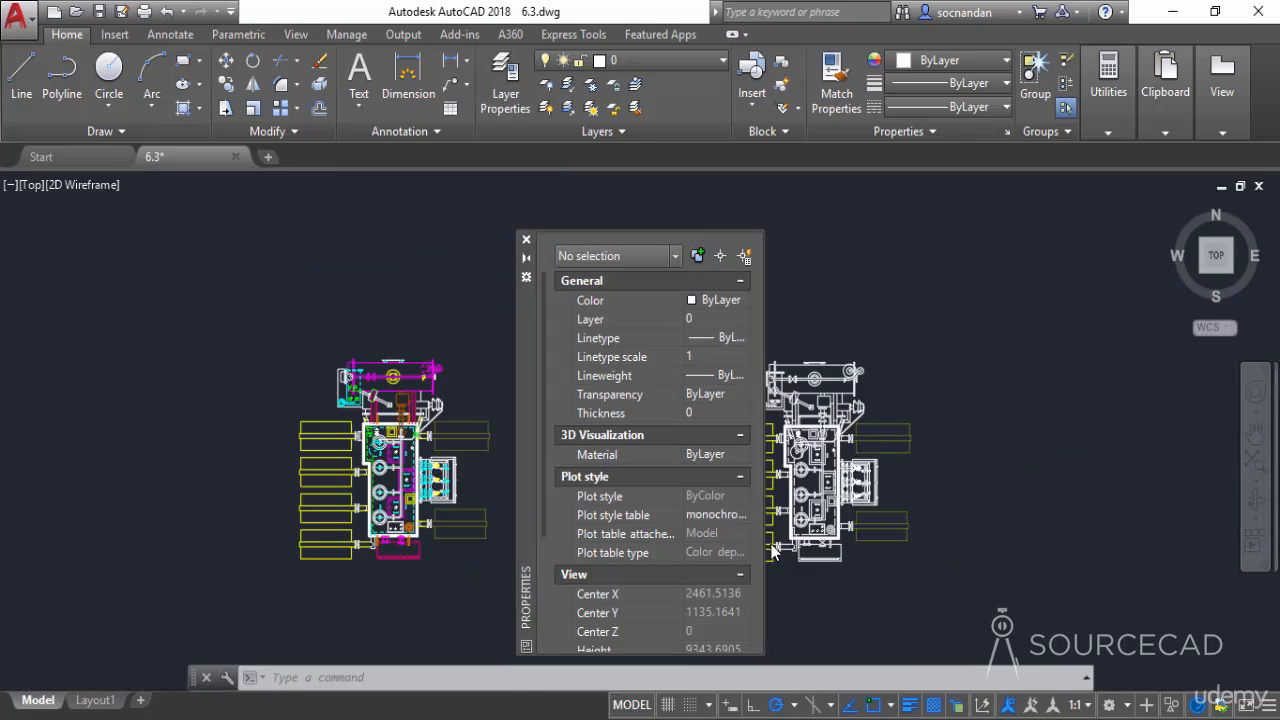
pyautogui.moveTo(525, 338); pyautogui.dragTo(474, 319)
pyautogui.moveTo(585, 345); pyautogui.dragTo(500, 299)
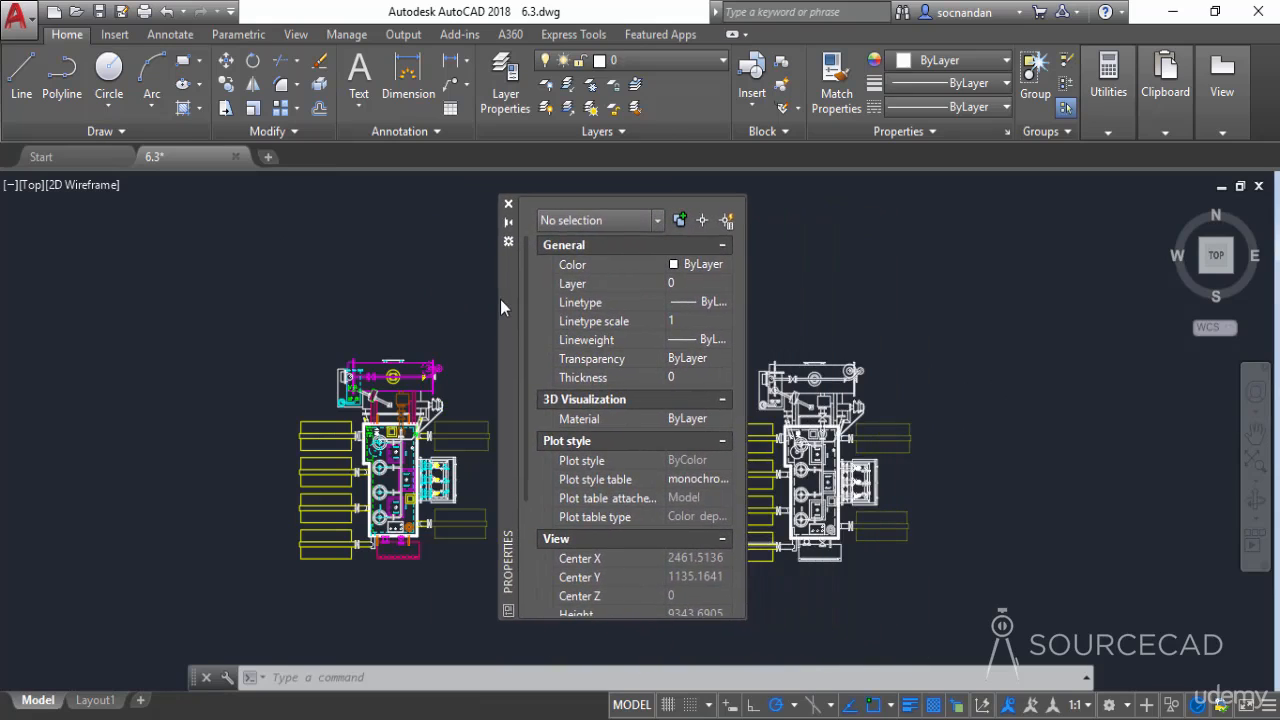
# Select the four yellow blocks on the left side of the coloured drawing and review the colour choices available for them.
pyautogui.click(491, 350)
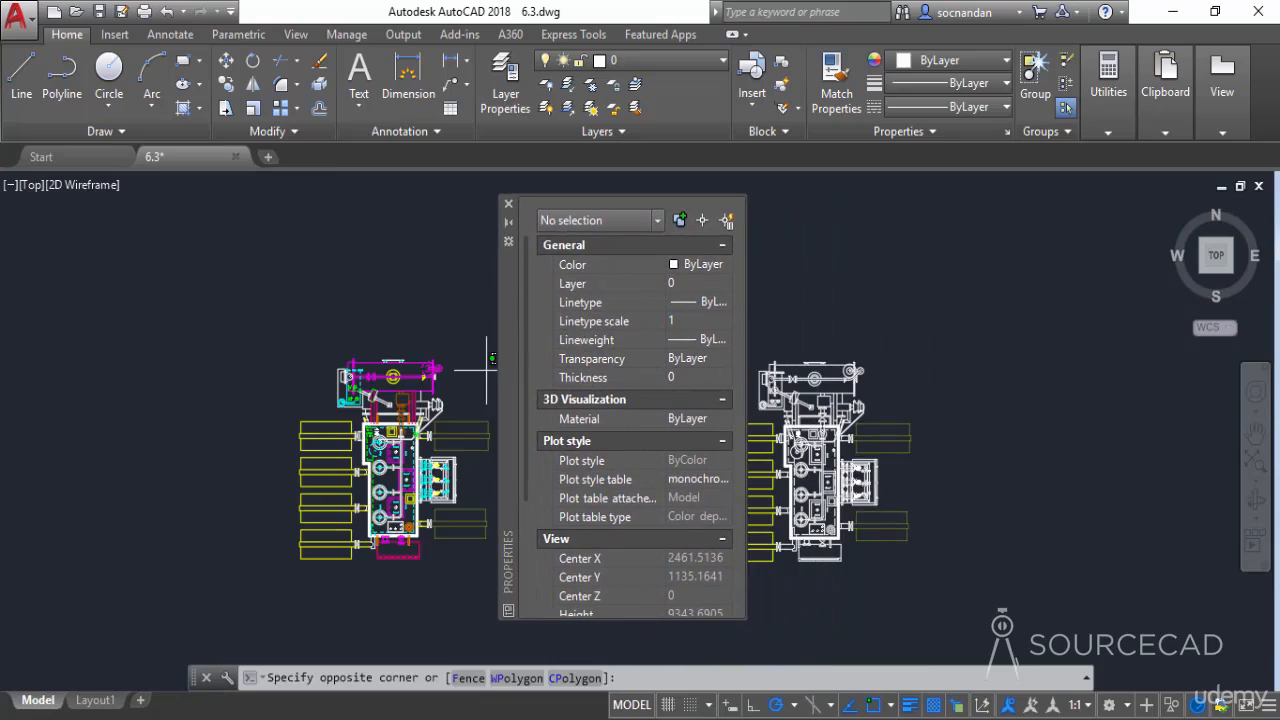
pyautogui.scroll(2, 347, 429)
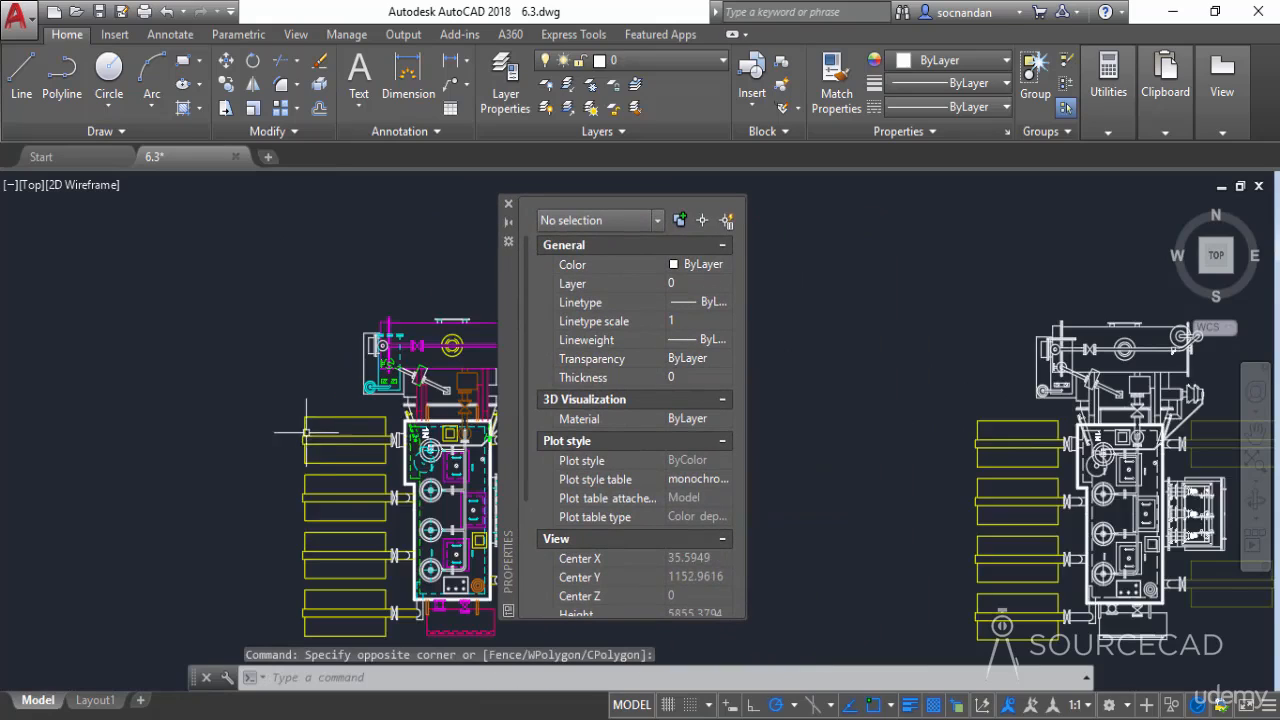
pyautogui.scroll(2, 347, 425)
pyautogui.moveTo(375, 421); pyautogui.dragTo(258, 365, button='middle')
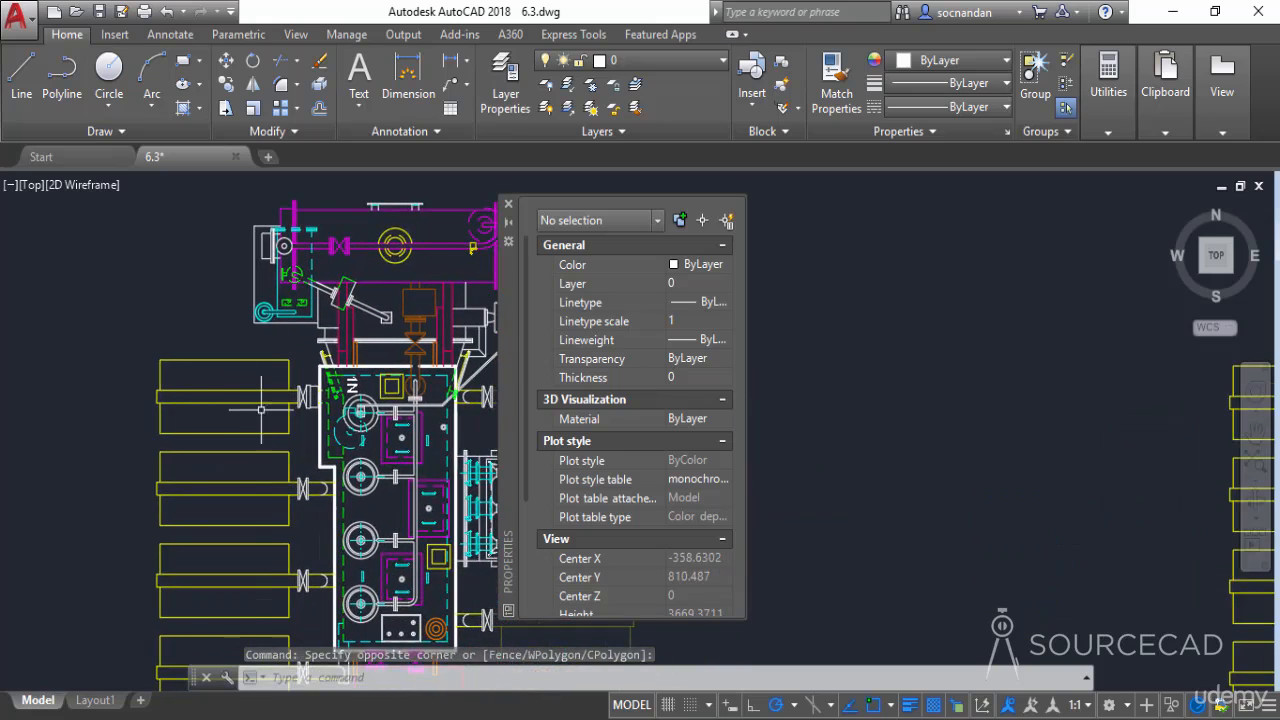
pyautogui.moveTo(261, 431); pyautogui.dragTo(290, 402, button='middle')
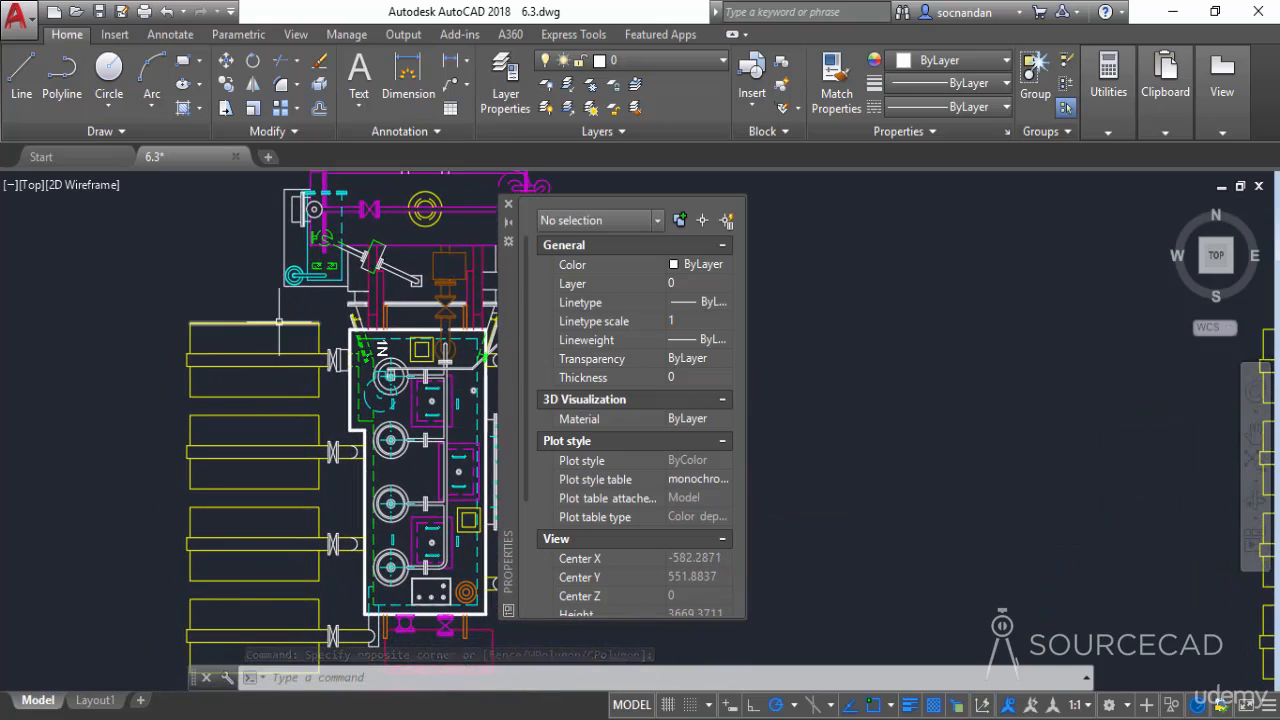
pyautogui.scroll(-2, 283, 313)
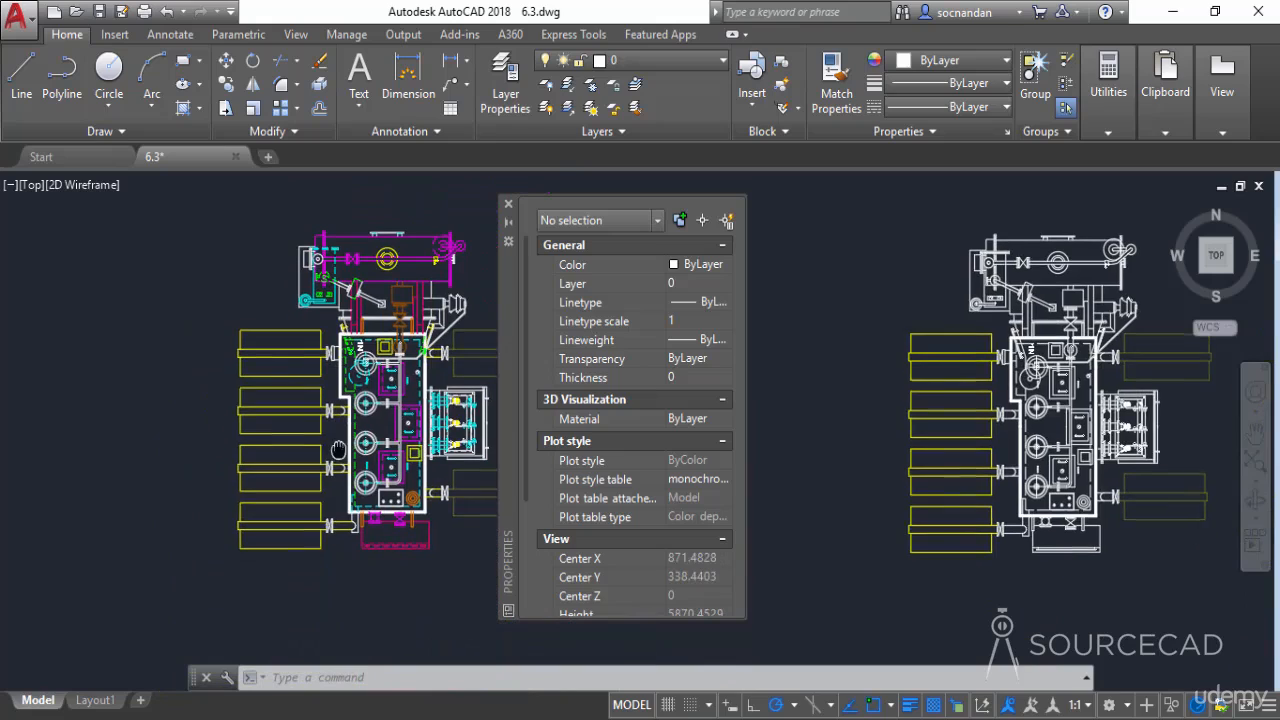
pyautogui.click(308, 577)
pyautogui.click(190, 318)
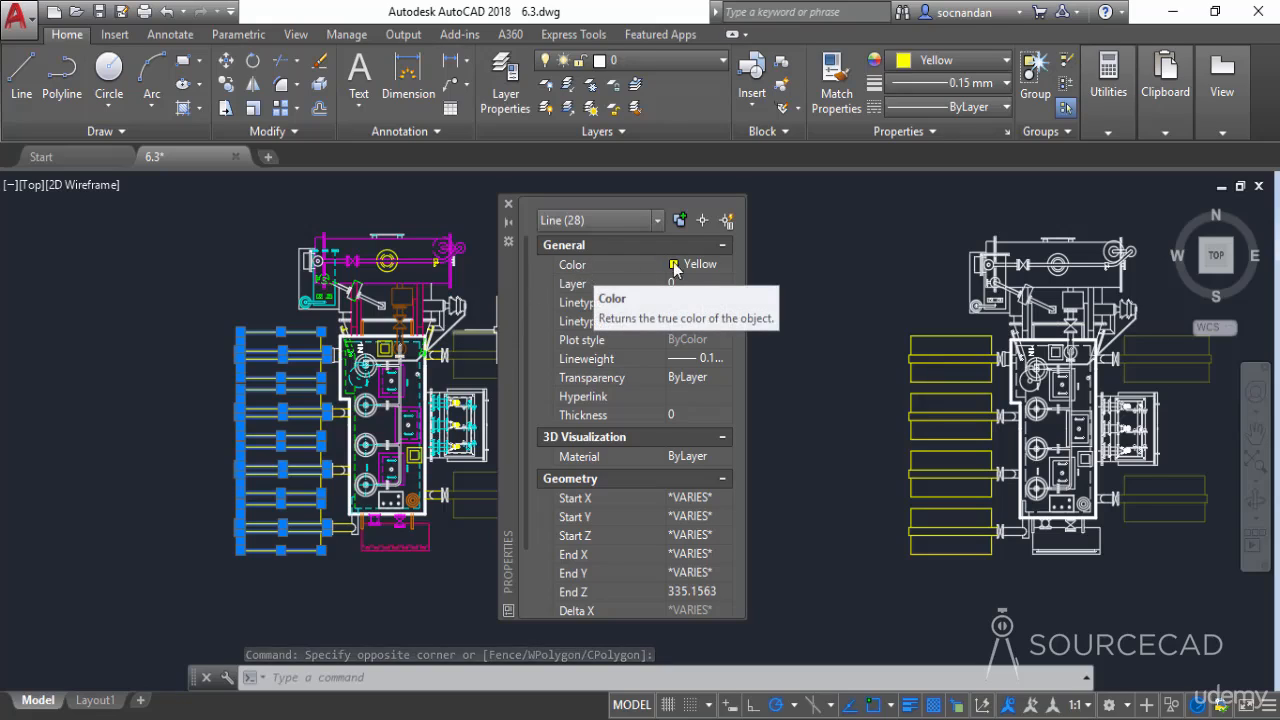
pyautogui.click(977, 61)
pyautogui.click(960, 62)
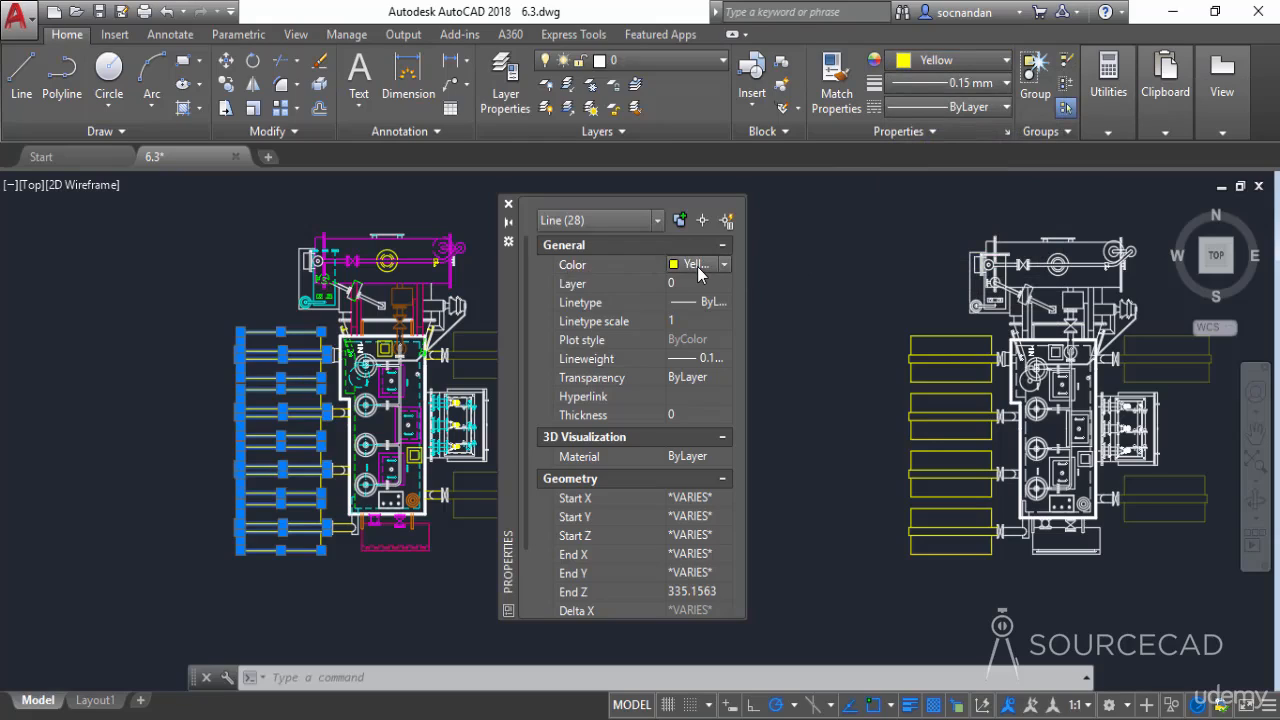
pyautogui.click(697, 266)
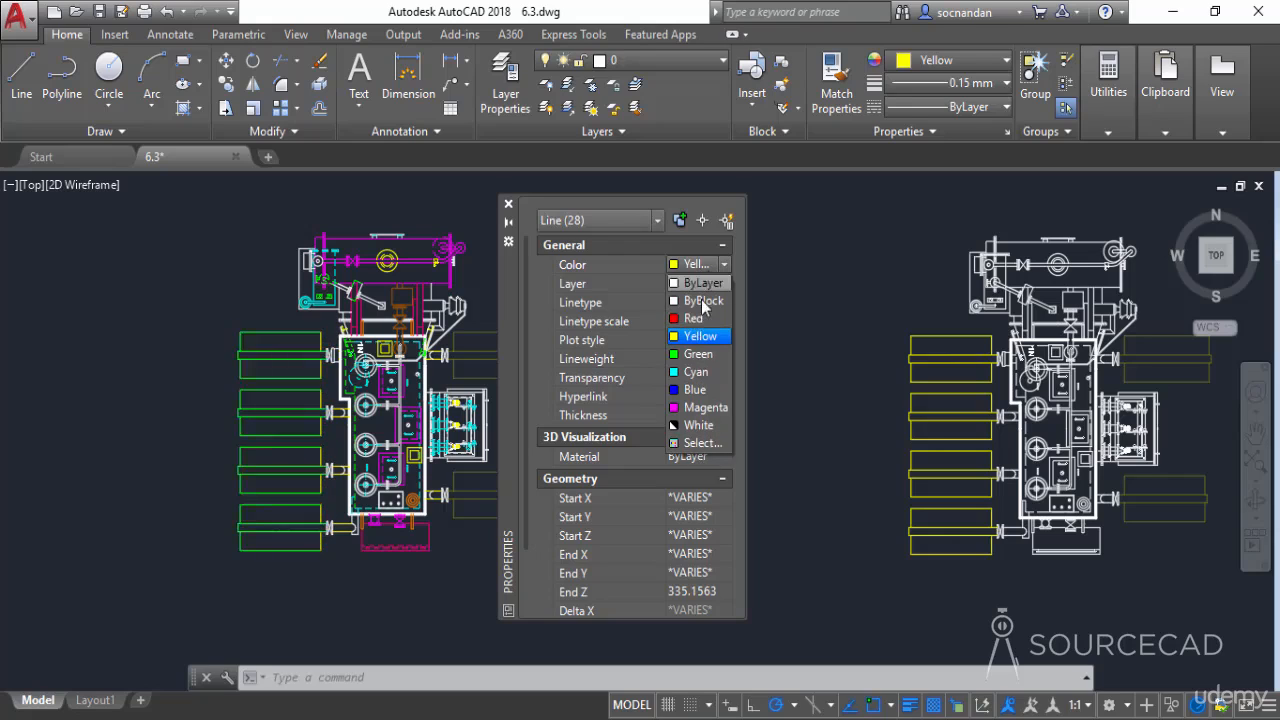
pyautogui.click(945, 62)
pyautogui.click(945, 62)
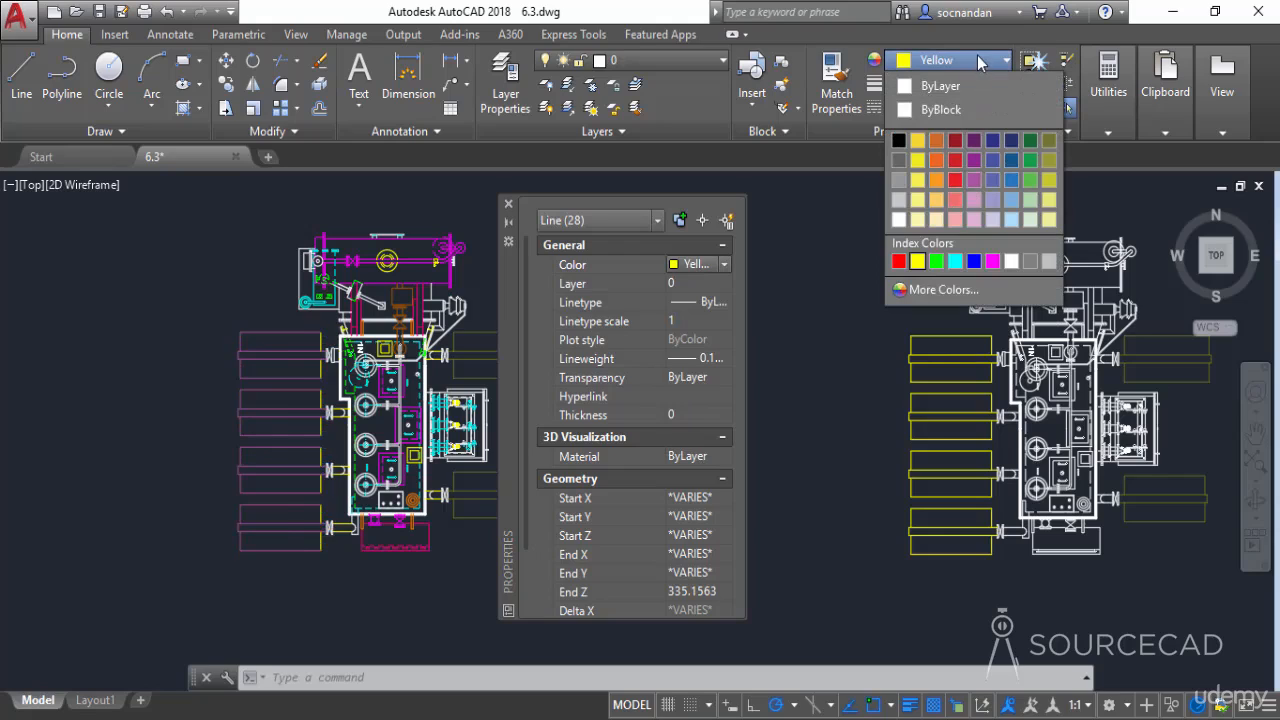
pyautogui.click(977, 58)
# Recolour the four selected yellow blocks with the green index colour, deselect them and undo the colour change.
pyautogui.click(712, 265)
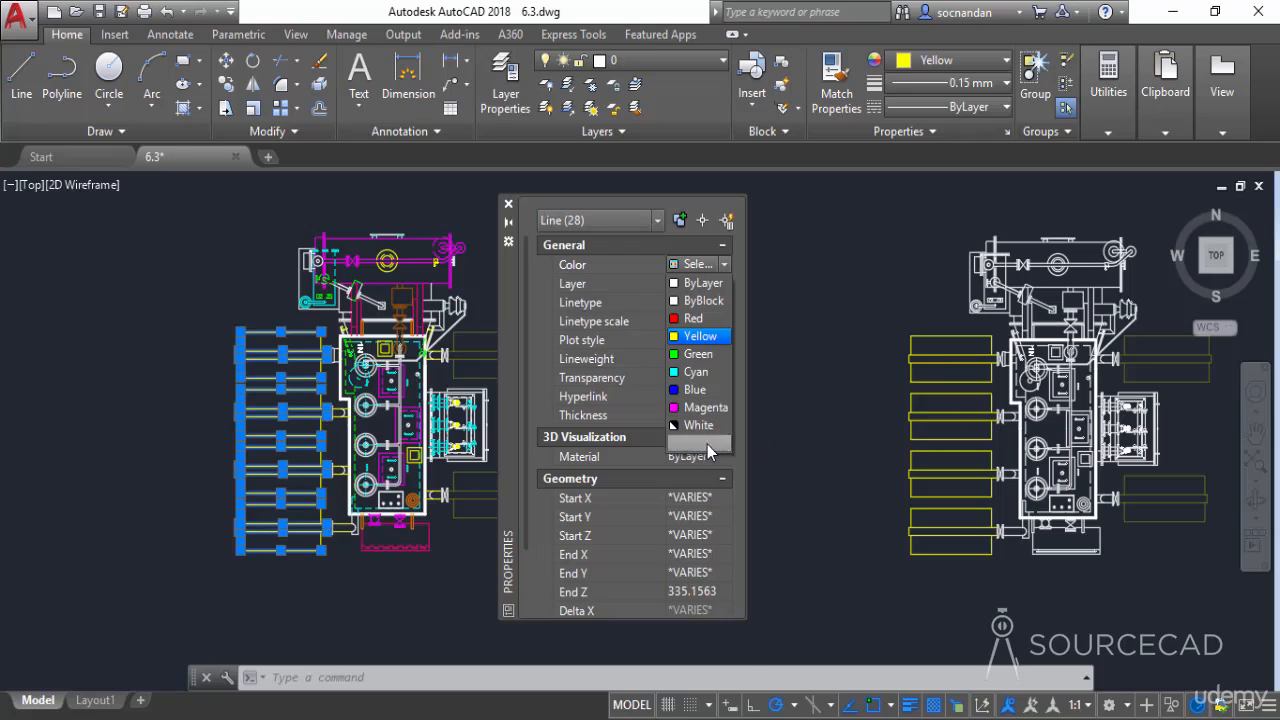
pyautogui.click(708, 447)
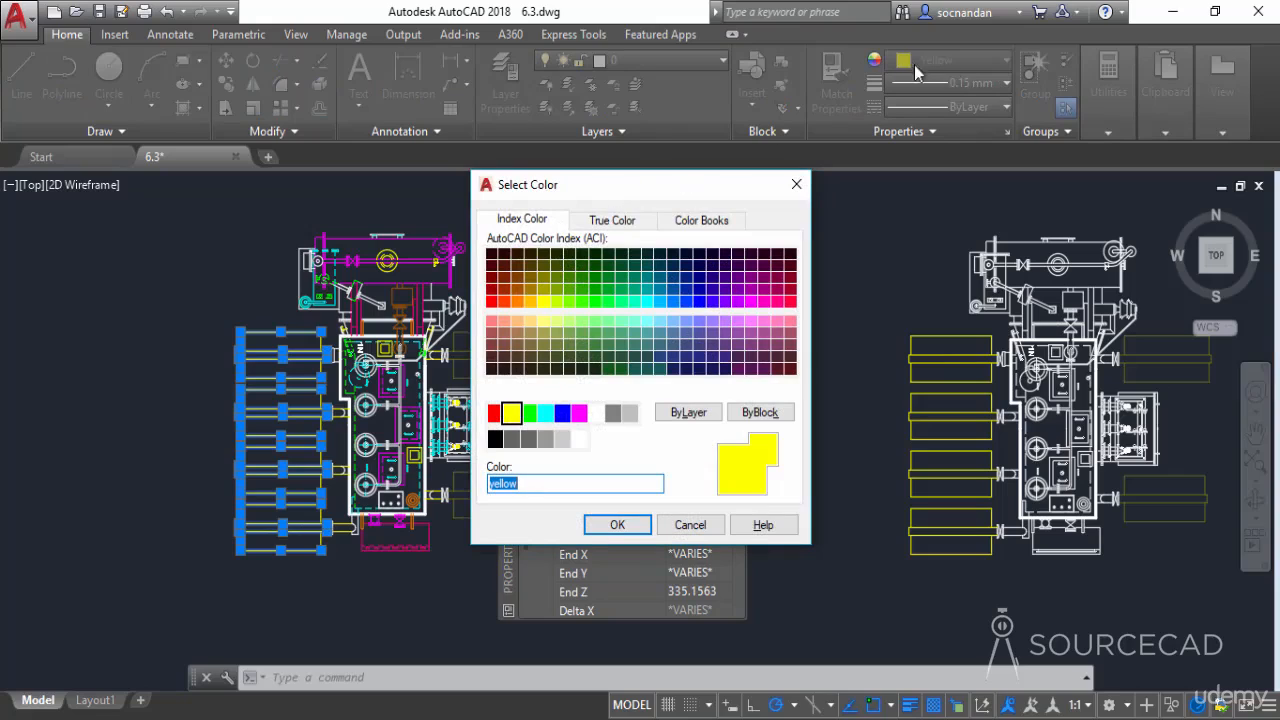
pyautogui.click(530, 414)
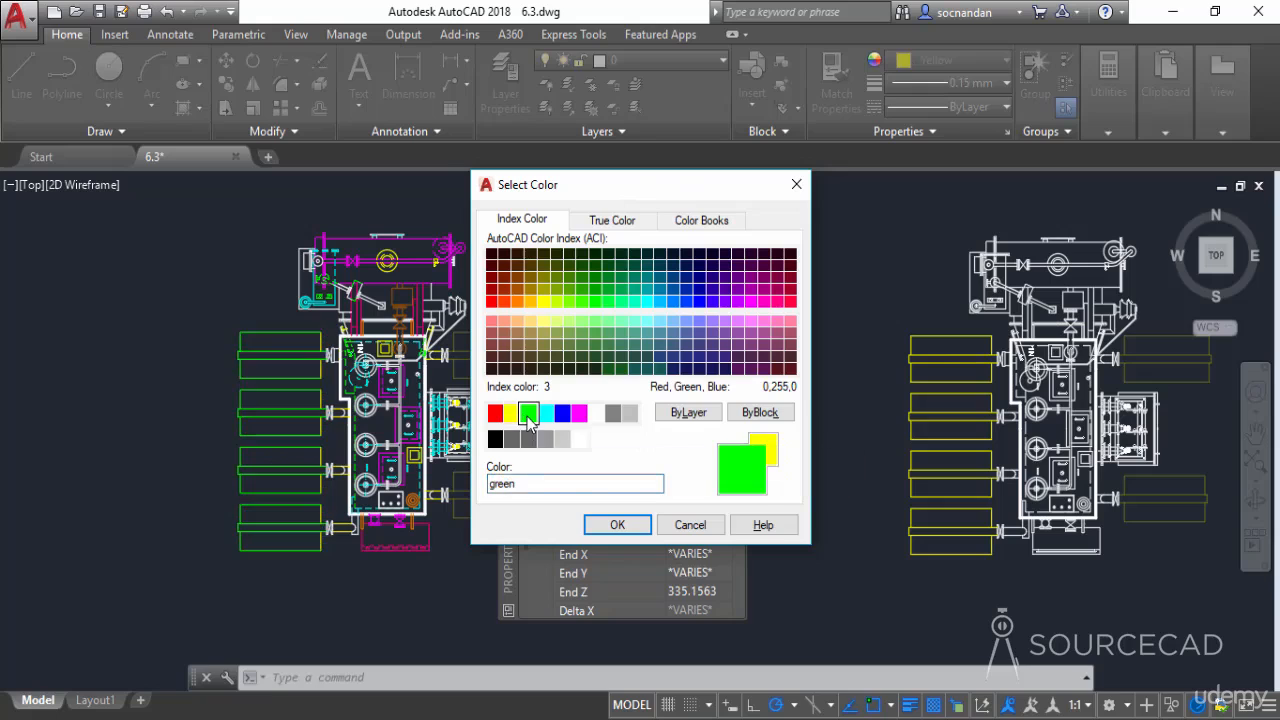
pyautogui.click(617, 524)
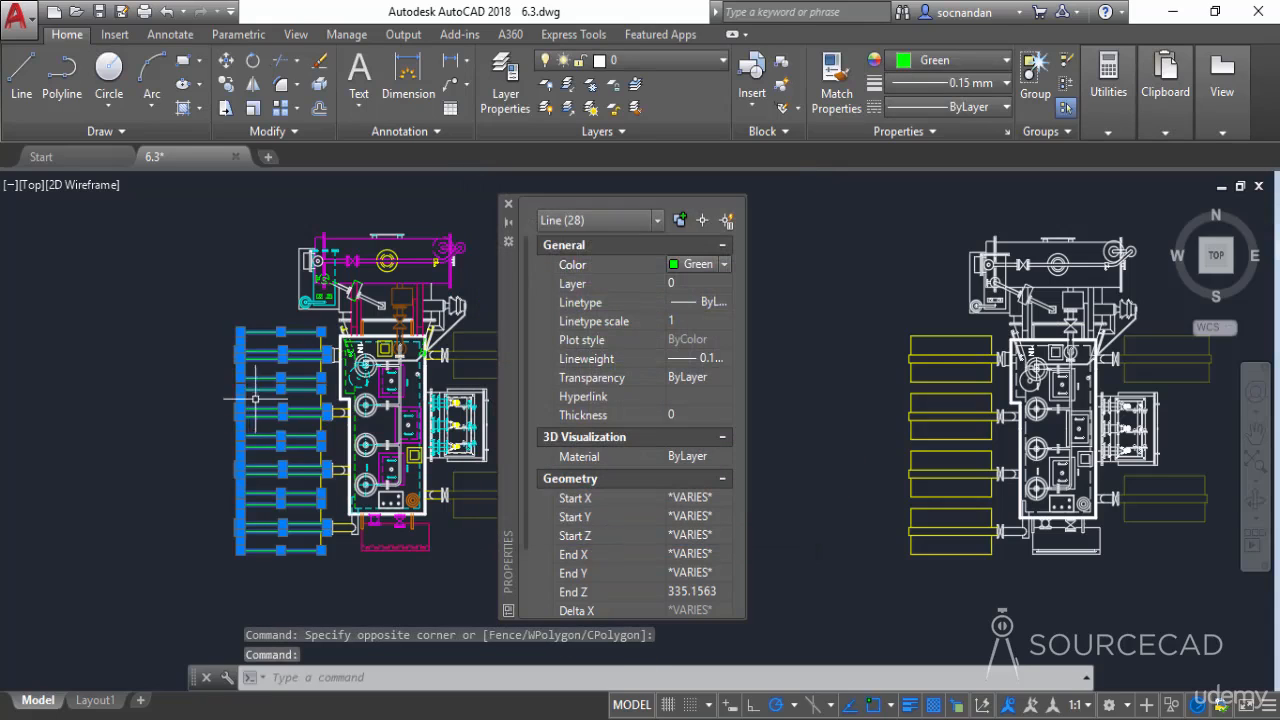
pyautogui.press('Escape')
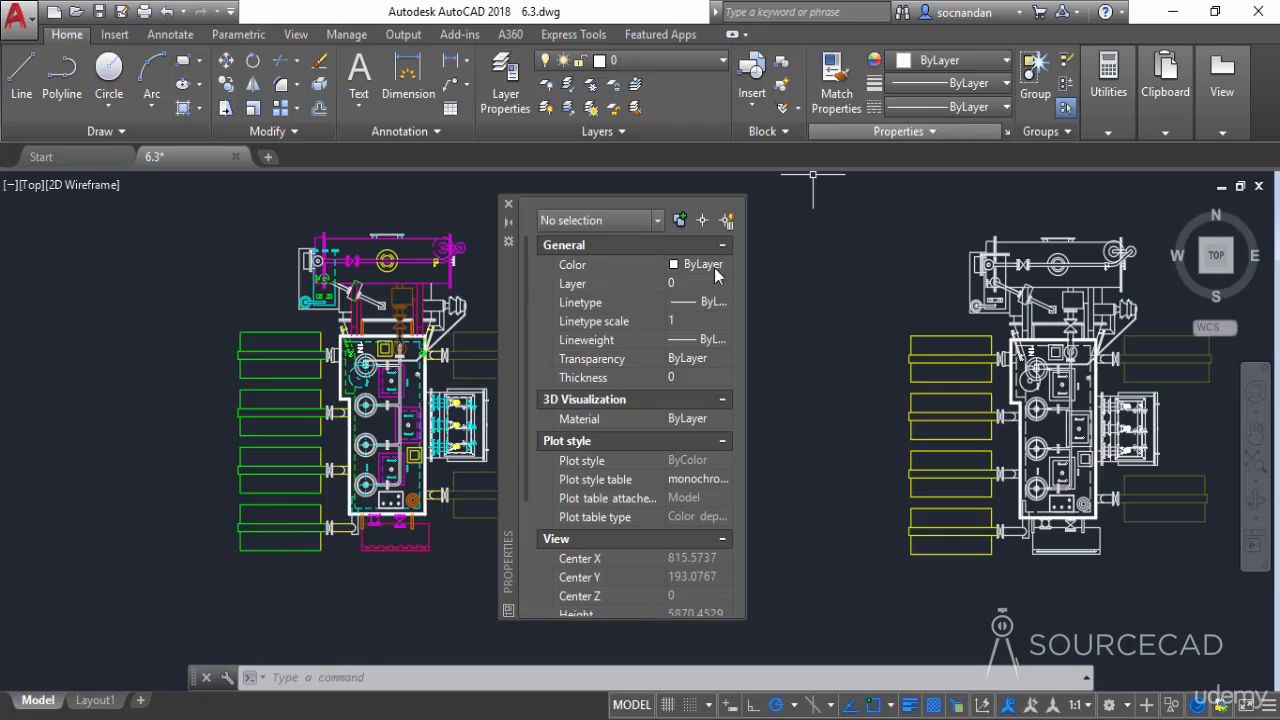
pyautogui.hotkey('ctrl', 'z')
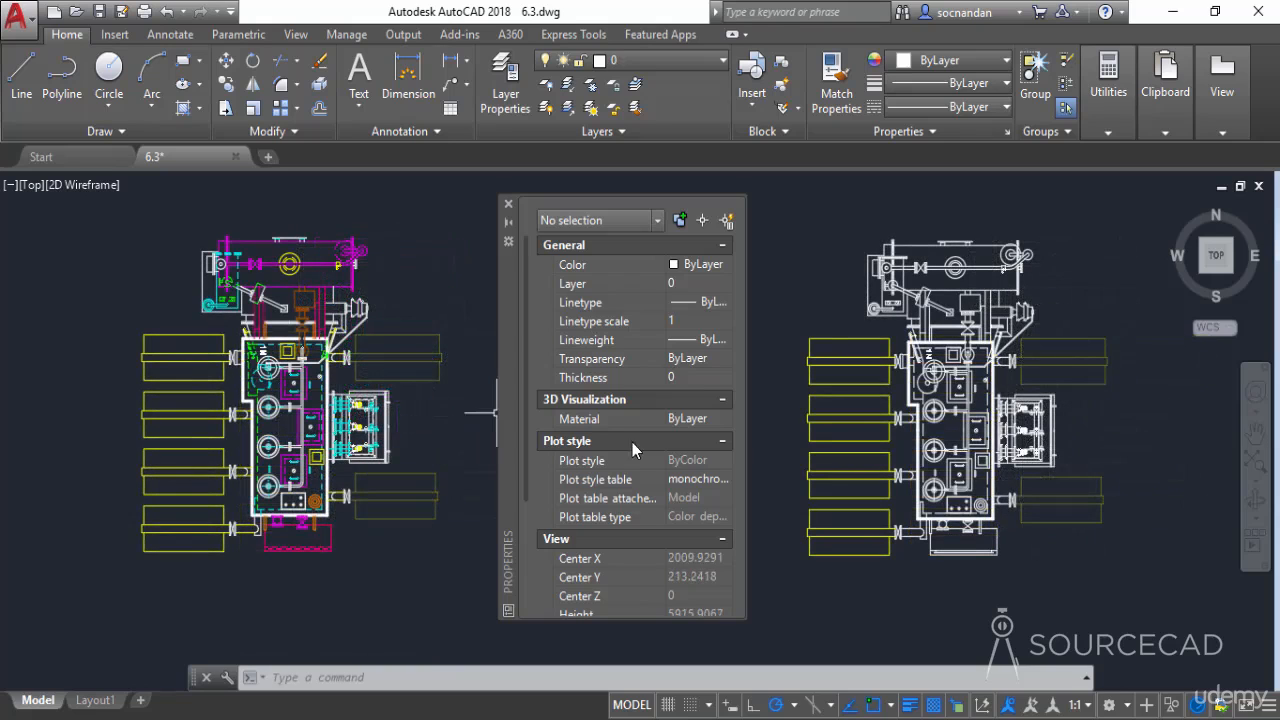
# Select the vertical dashed line inside the white drawing's main body and review the linetypes available for it.
pyautogui.moveTo(925, 397); pyautogui.dragTo(239, 398, button='middle')
pyautogui.scroll(5, 367, 388)
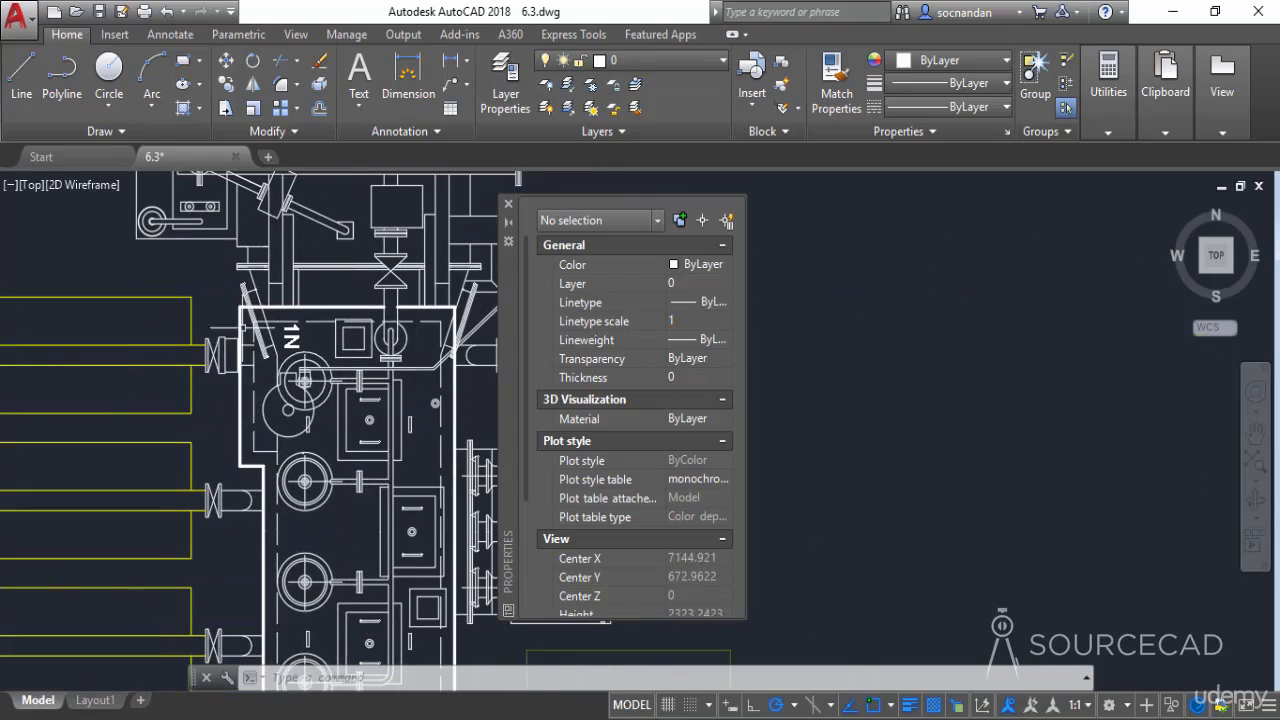
pyautogui.click(441, 441)
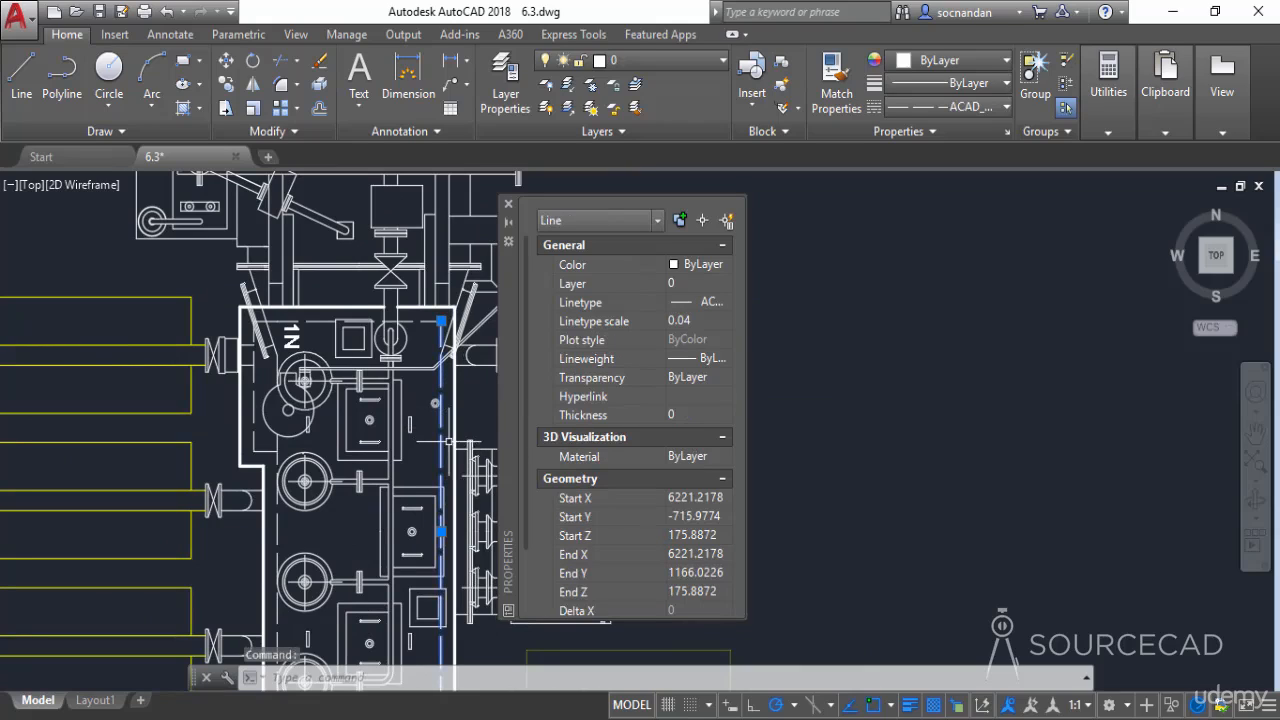
pyautogui.click(717, 304)
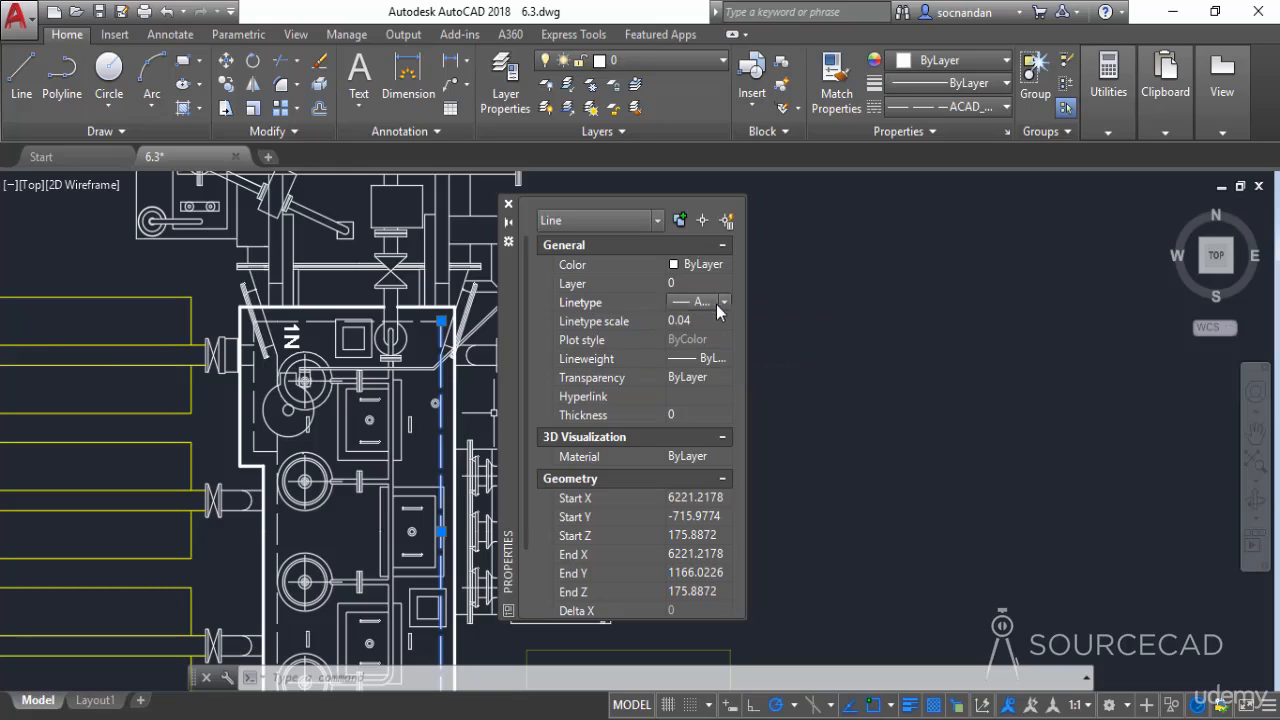
pyautogui.click(724, 303)
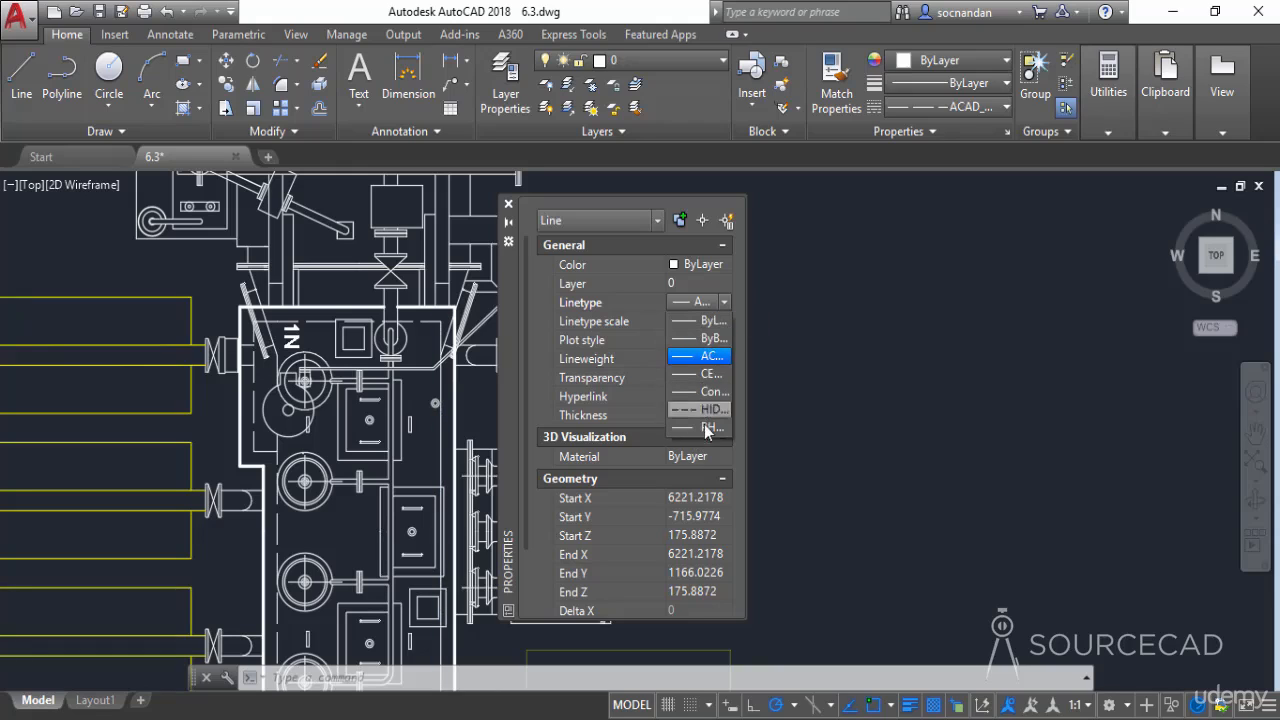
pyautogui.click(722, 306)
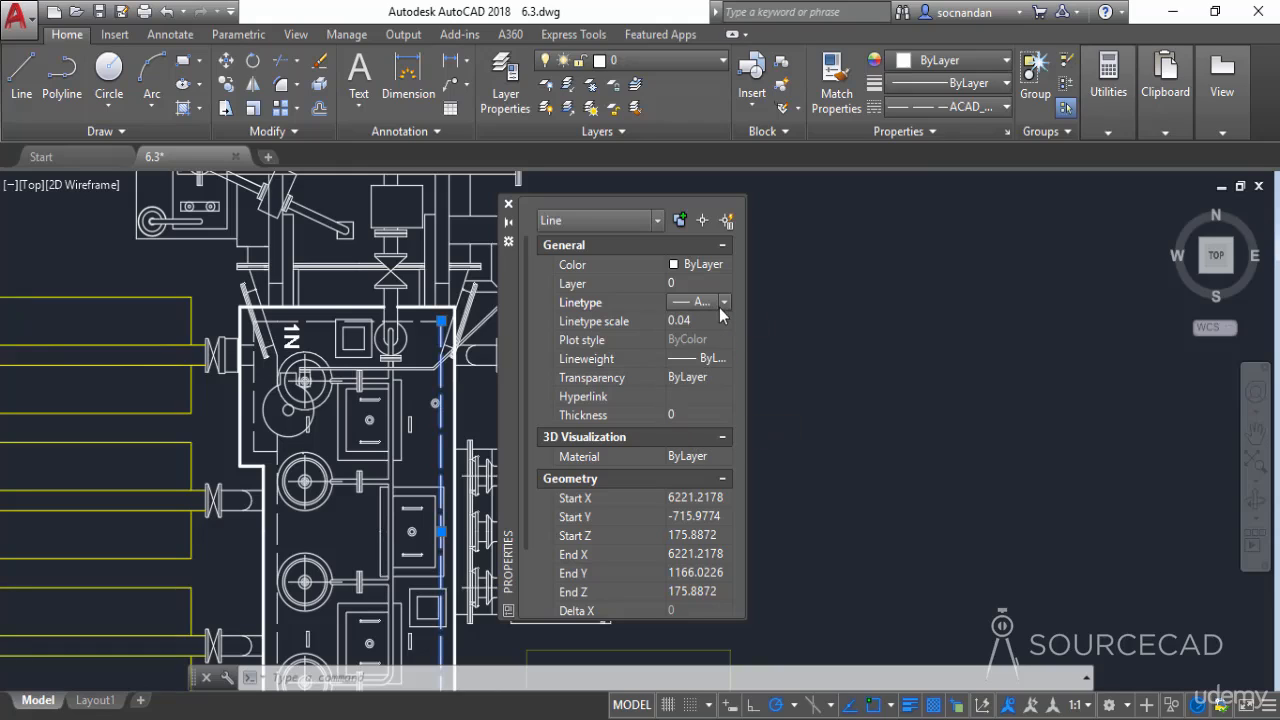
pyautogui.click(970, 106)
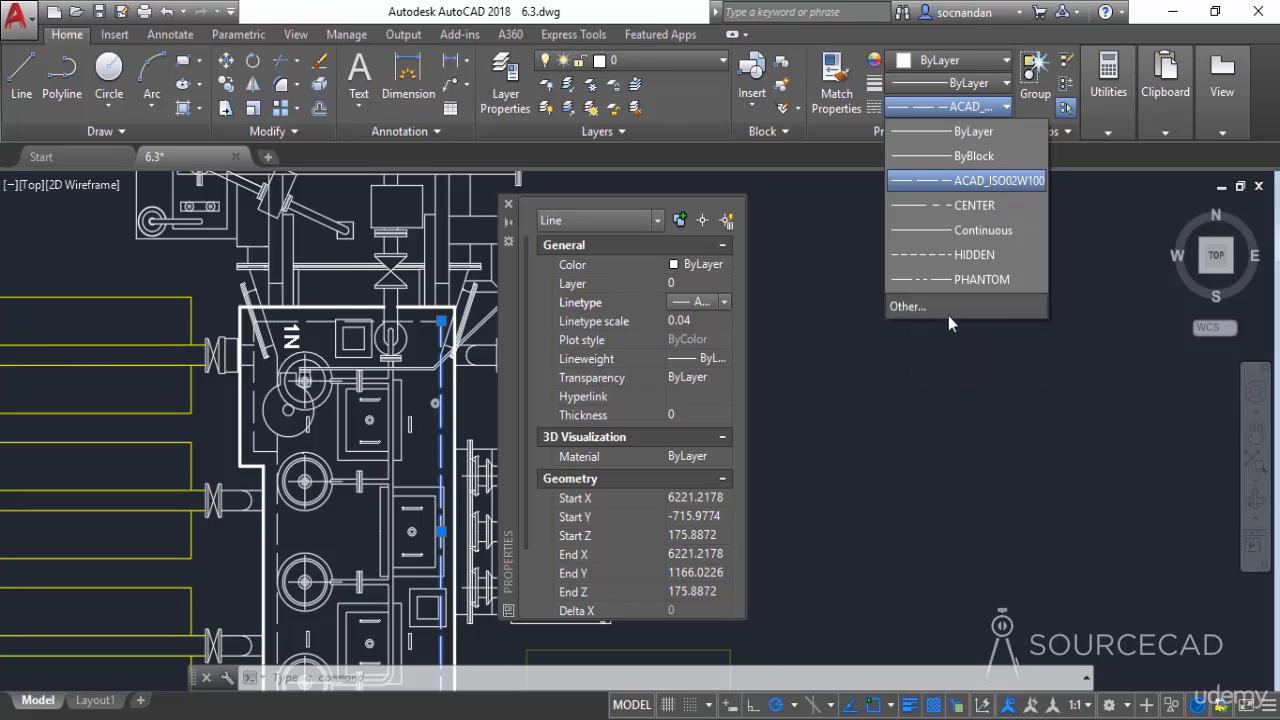
pyautogui.click(893, 358)
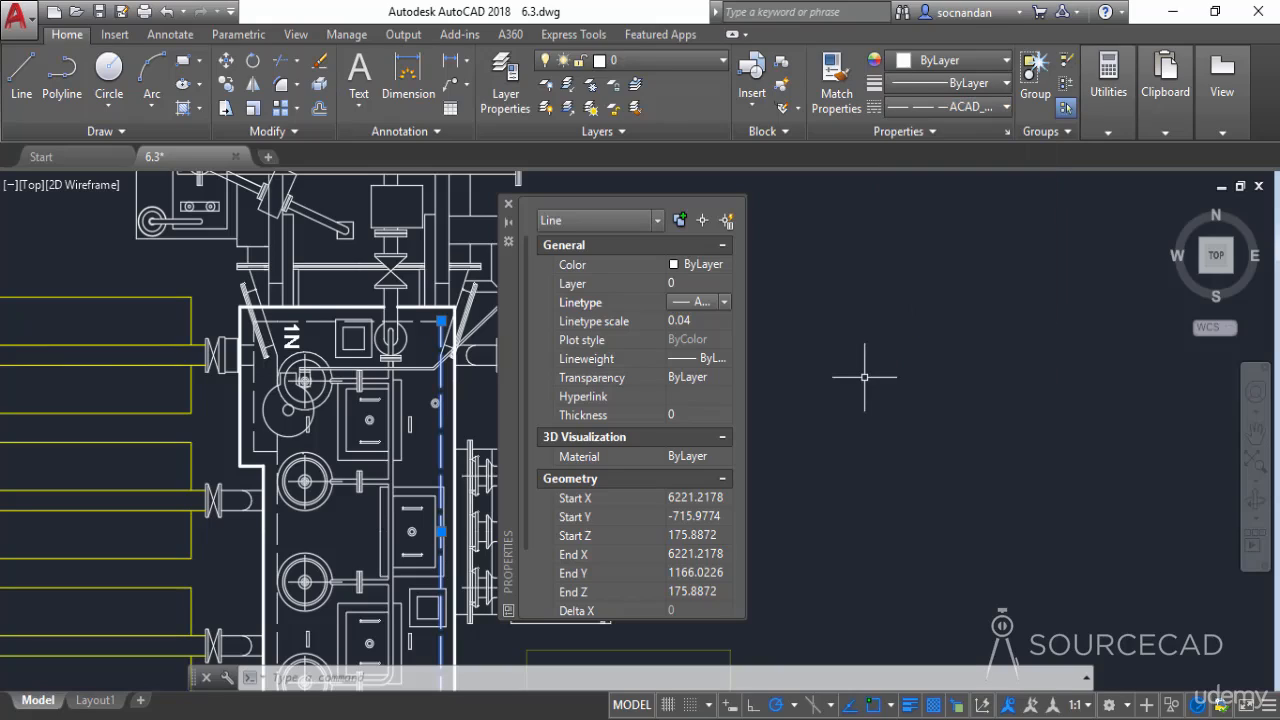
# Review the layers available for the selected dashed line without changing its layer, and clear the selection.
pyautogui.click(712, 285)
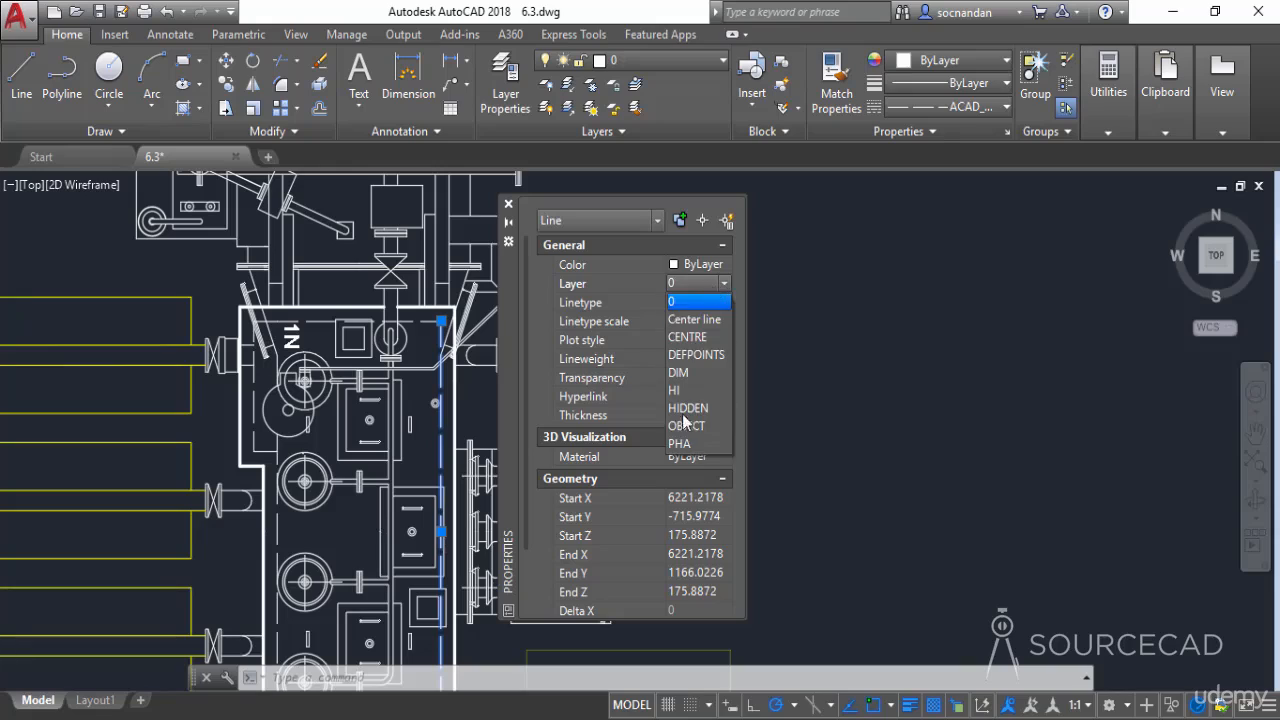
pyautogui.click(713, 285)
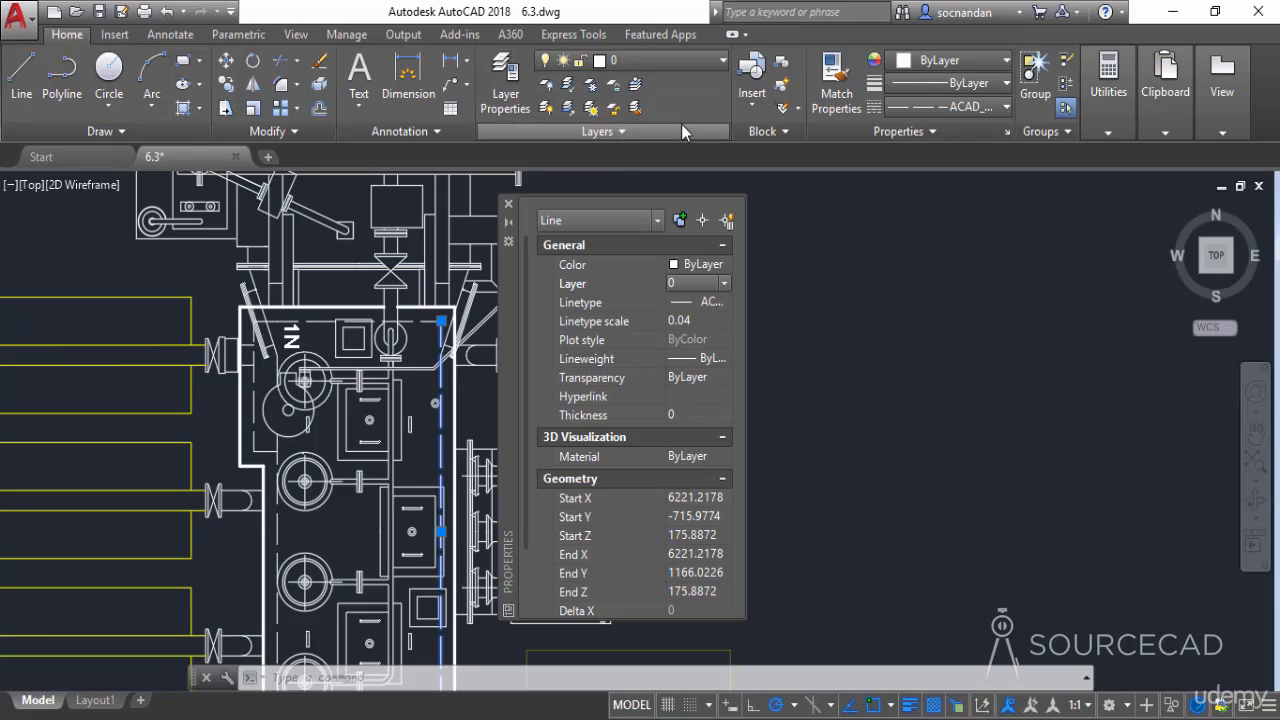
pyautogui.click(820, 374)
pyautogui.press('Escape')
pyautogui.press('Escape')
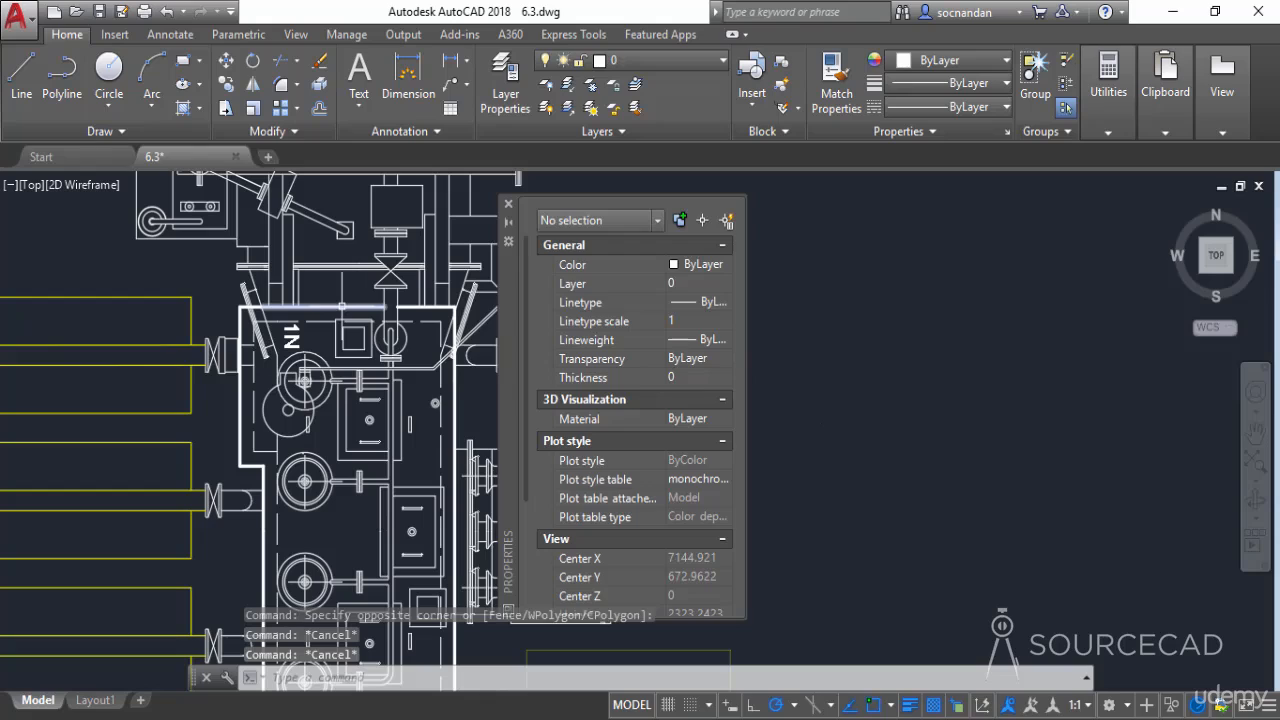
# Set the lineweight of the thick line along the main body's upper edge to 0.90 mm and deselect it.
pyautogui.click(341, 306)
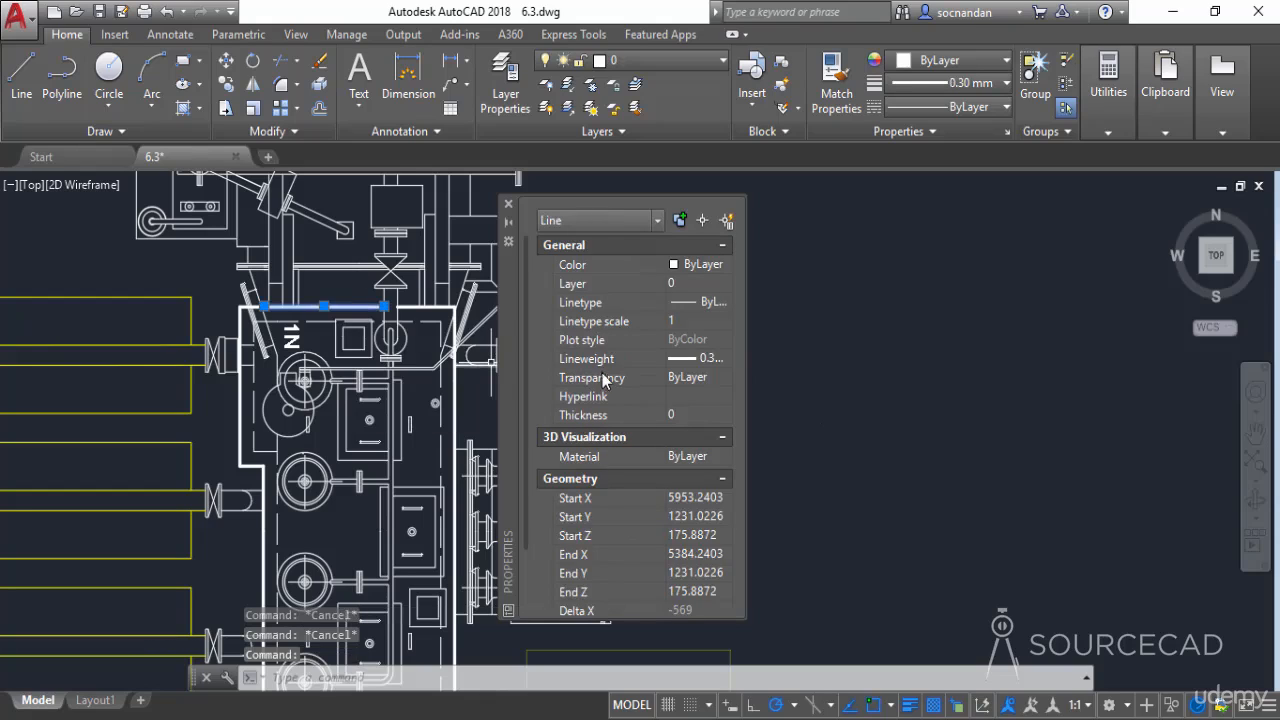
pyautogui.click(725, 358)
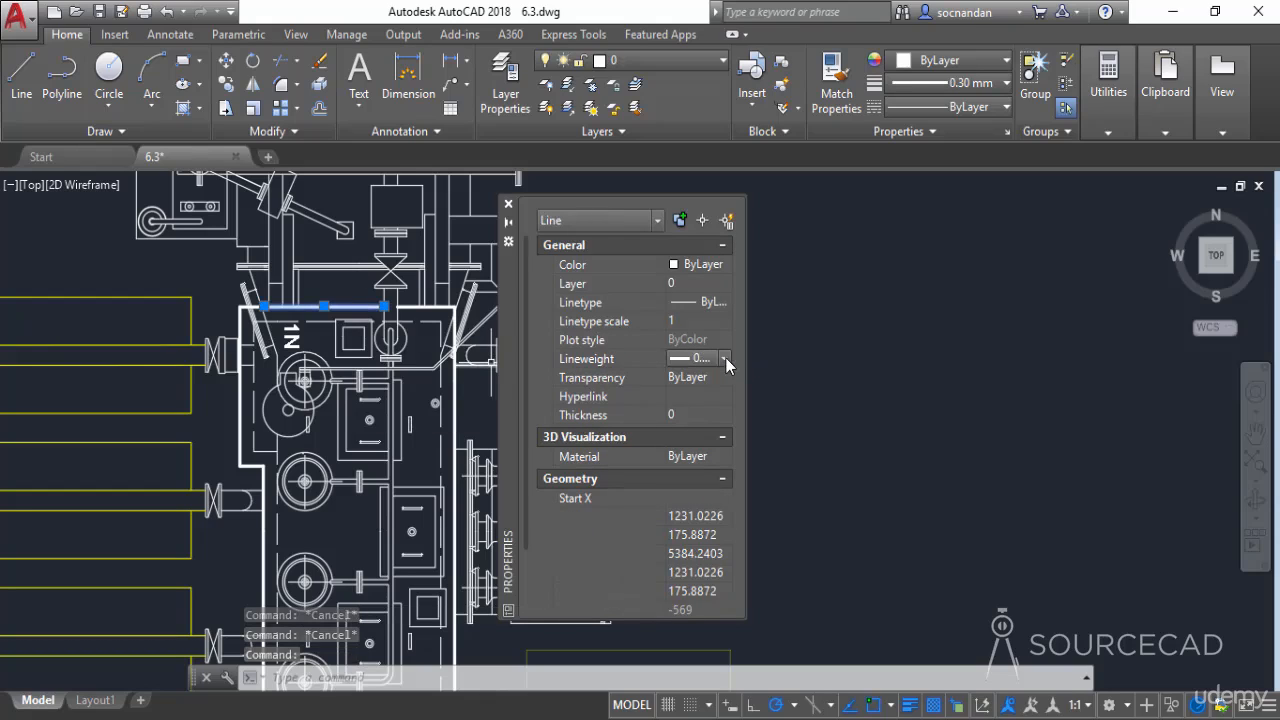
pyautogui.click(725, 358)
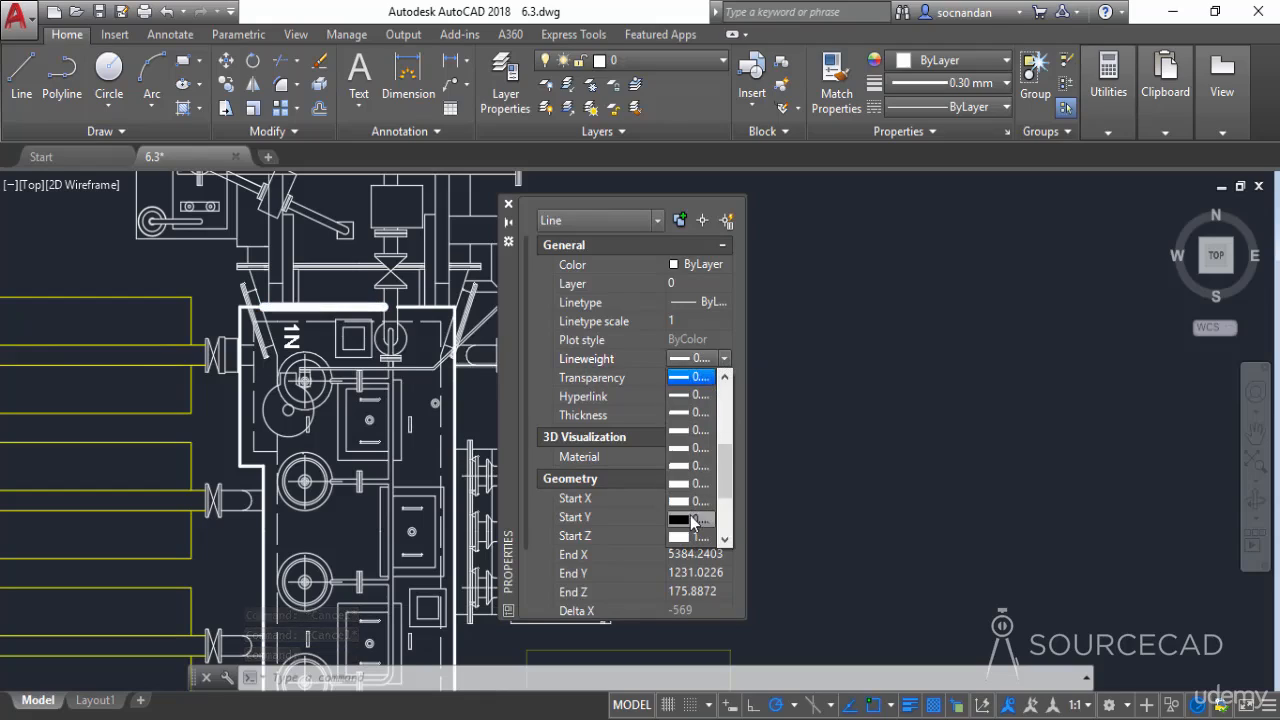
pyautogui.click(692, 519)
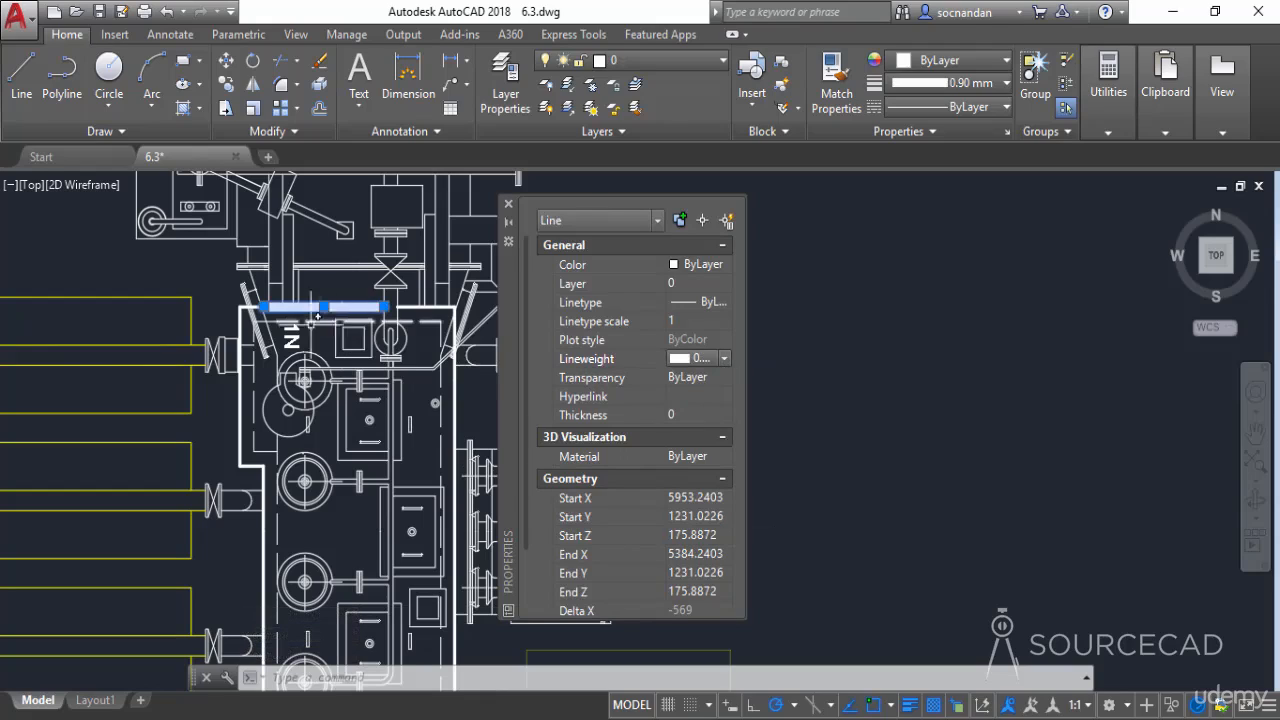
pyautogui.press('Escape')
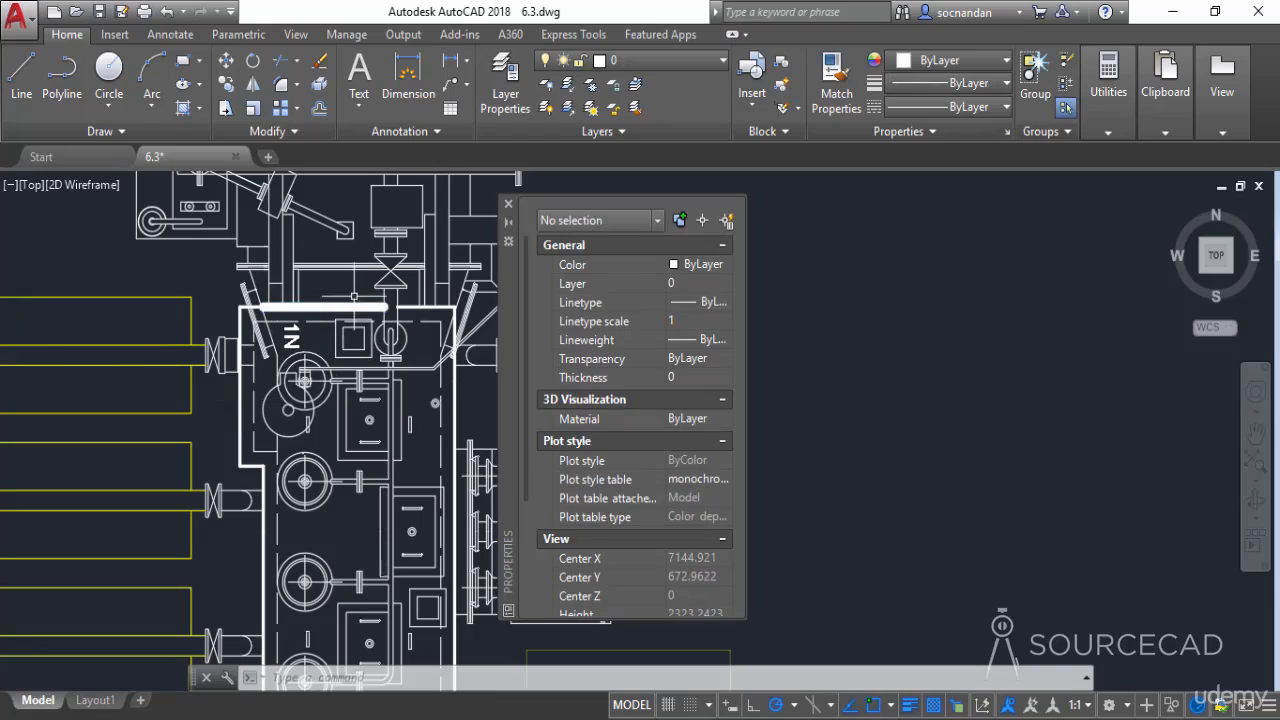
# Reselect the thickened upper edge line and widen the Properties palette so the lineweight values can be read.
pyautogui.click(325, 306)
pyautogui.click(697, 358)
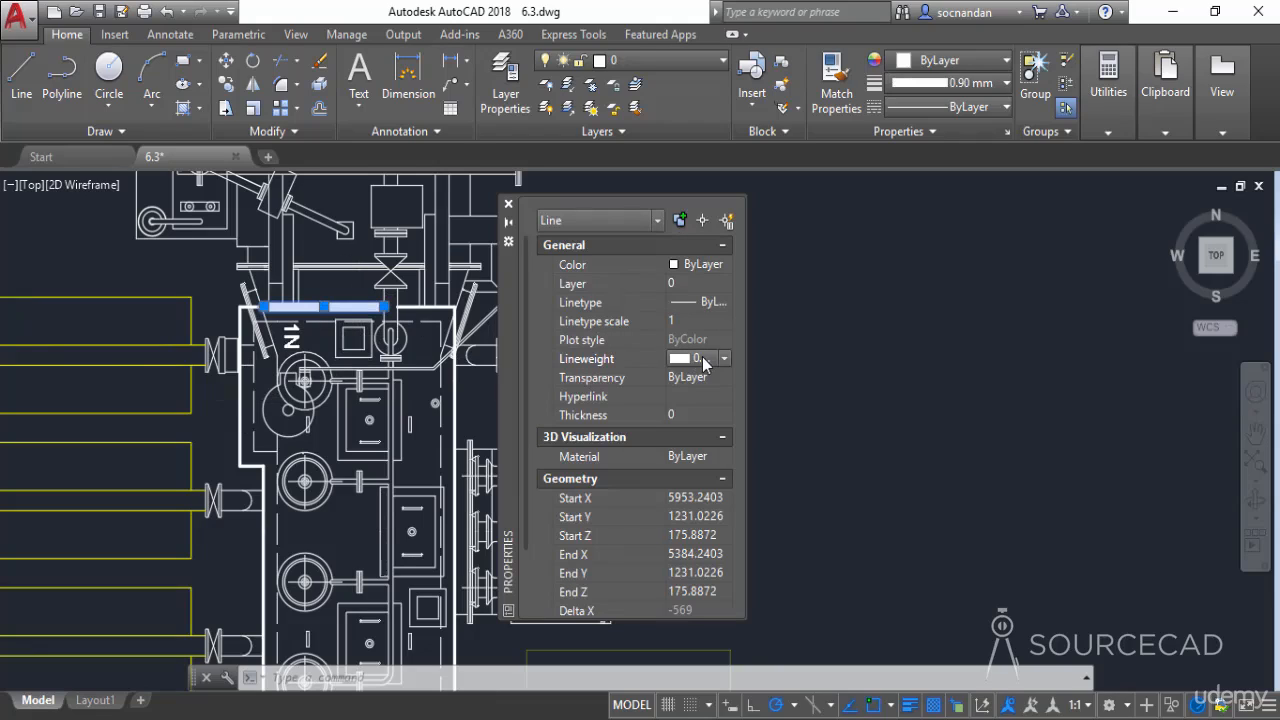
pyautogui.scroll(4, 697, 413)
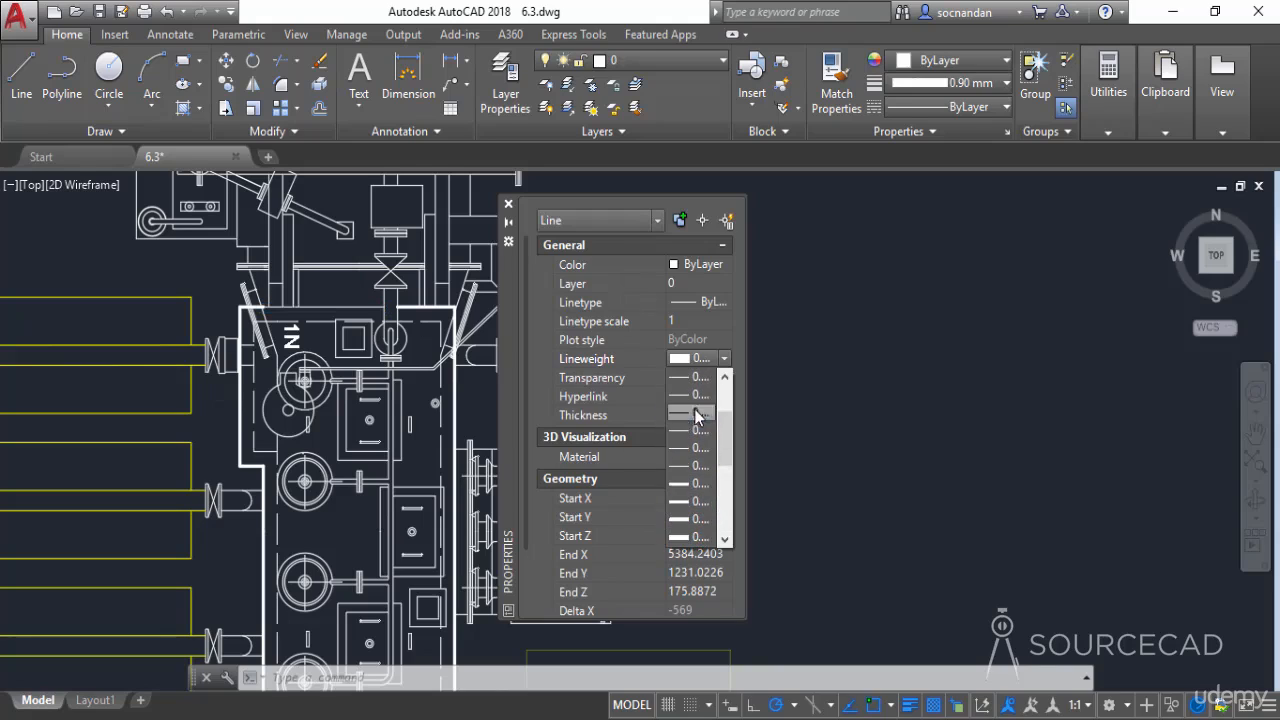
pyautogui.scroll(-1, 691, 446)
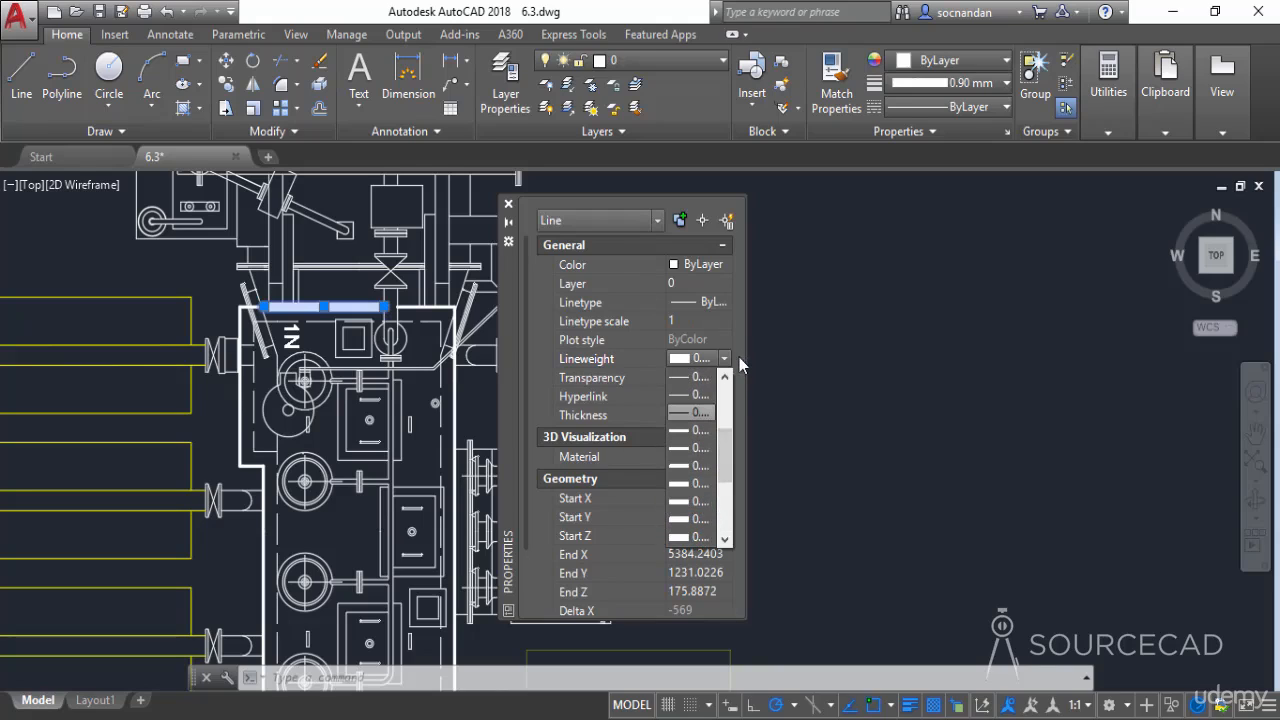
pyautogui.click(739, 357)
pyautogui.moveTo(747, 357); pyautogui.dragTo(834, 357)
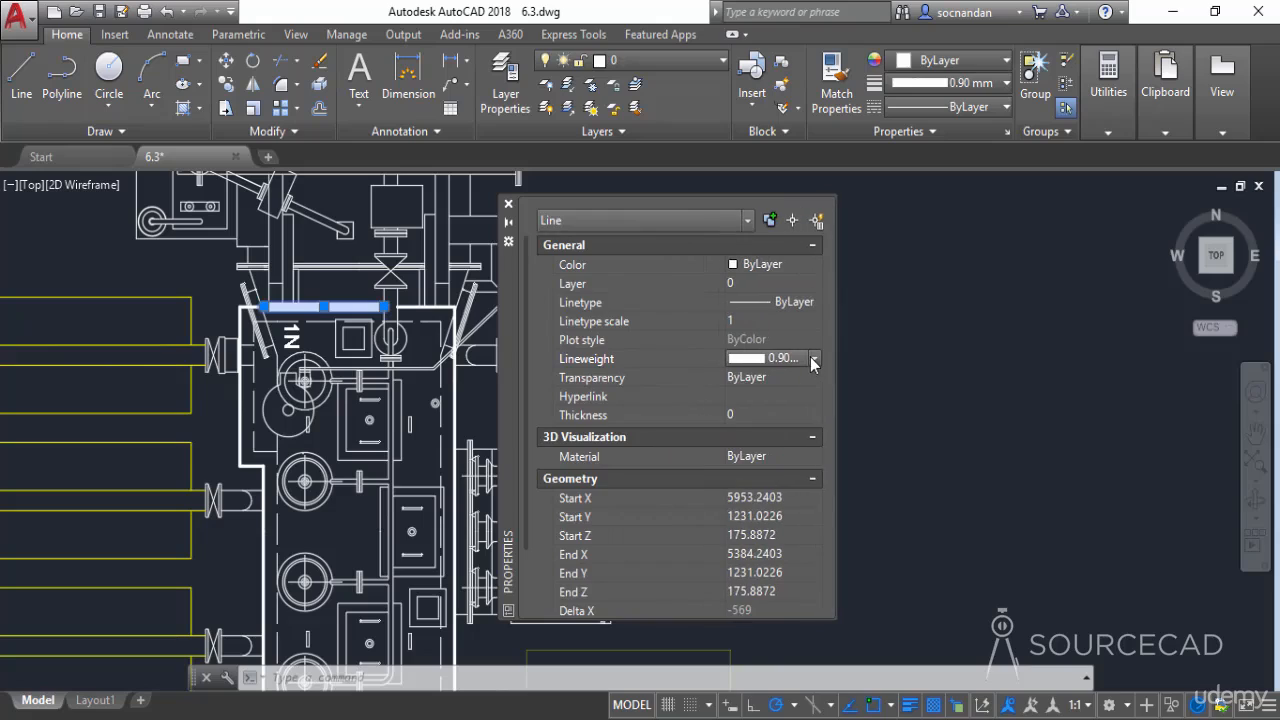
# Set the selected upper edge line's lineweight to 0.30 mm and deselect it.
pyautogui.click(814, 358)
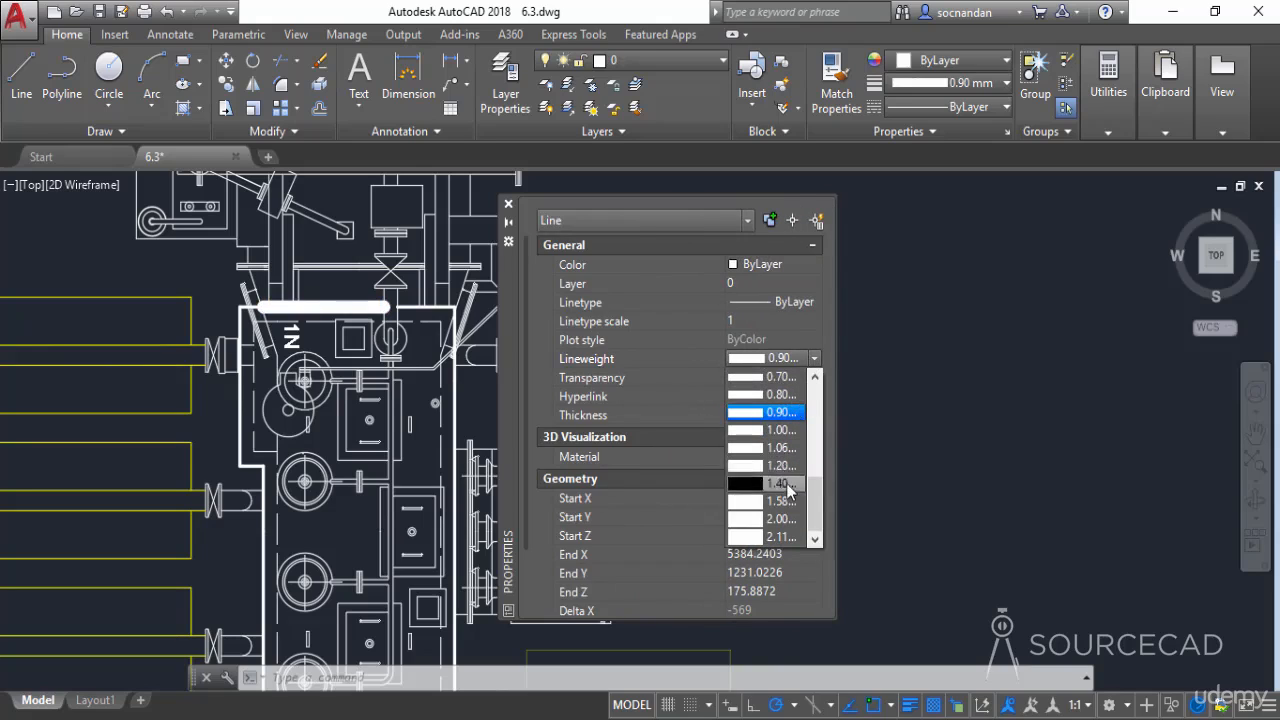
pyautogui.scroll(1, 785, 485)
pyautogui.scroll(2, 788, 488)
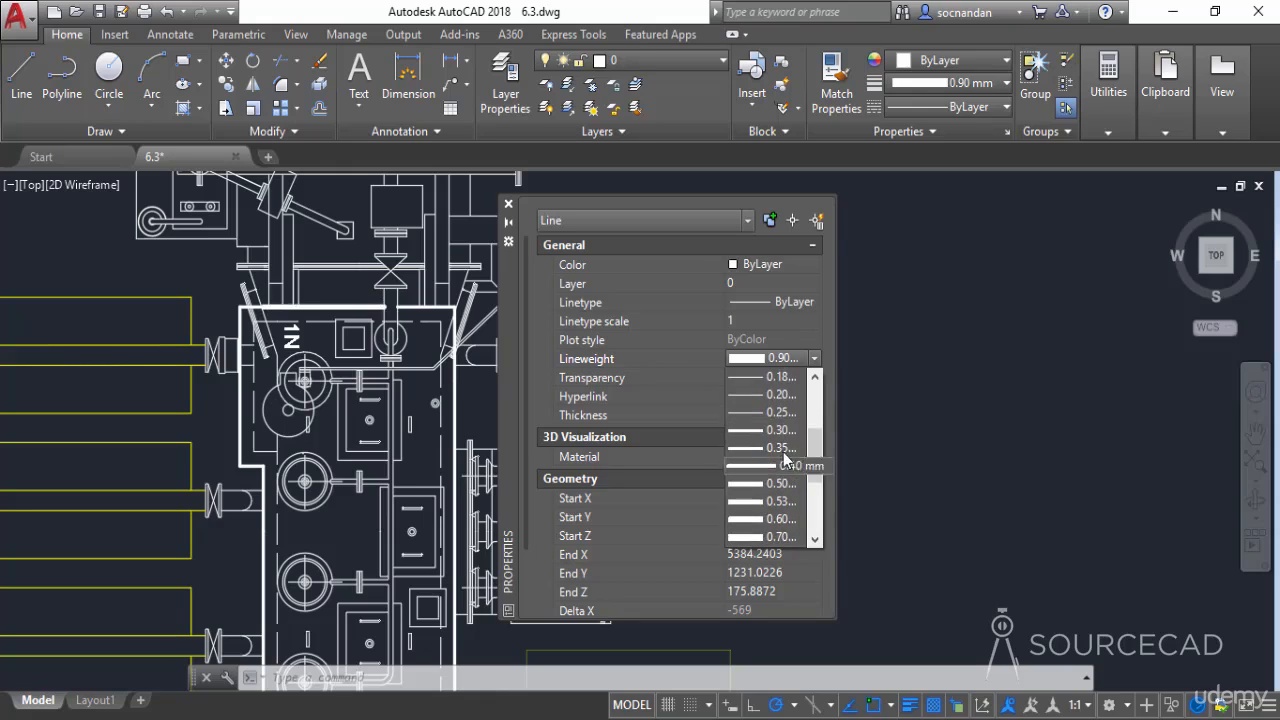
pyautogui.click(782, 434)
pyautogui.press('Escape')
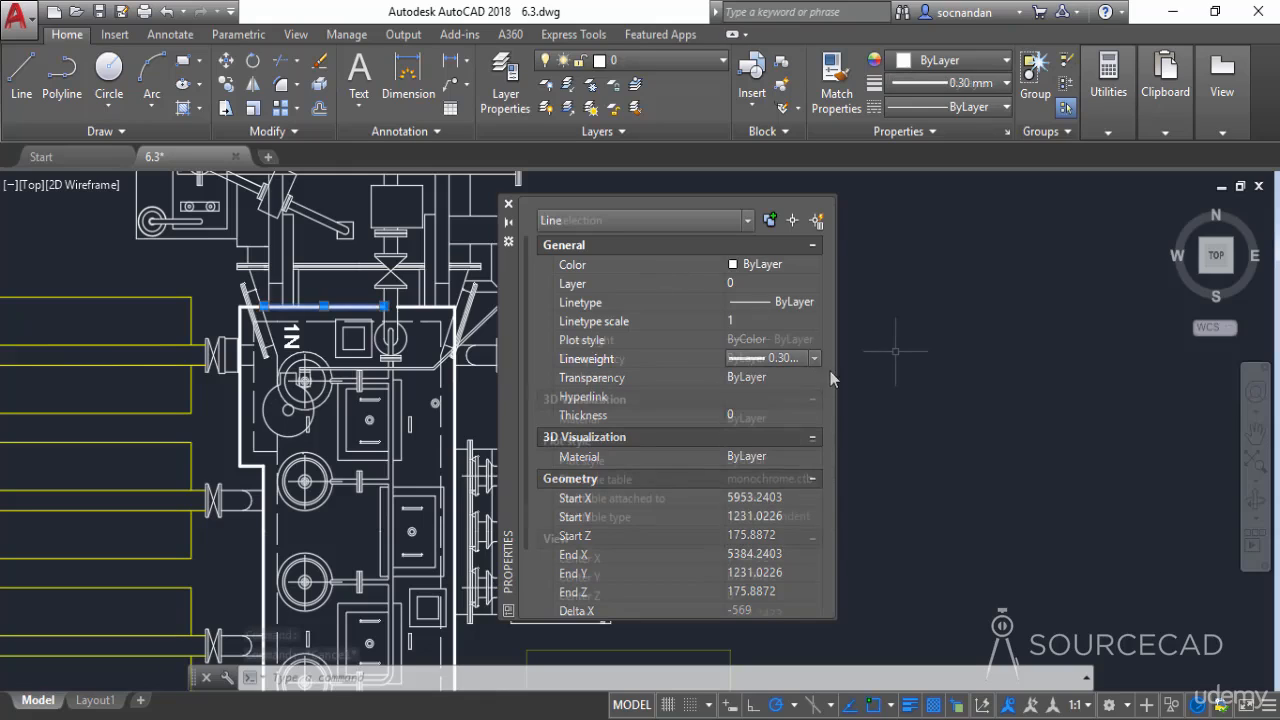
# Select the larger circle at the left end of the upper pipe in the white drawing and review its geometry properties.
pyautogui.scroll(-1, 892, 351)
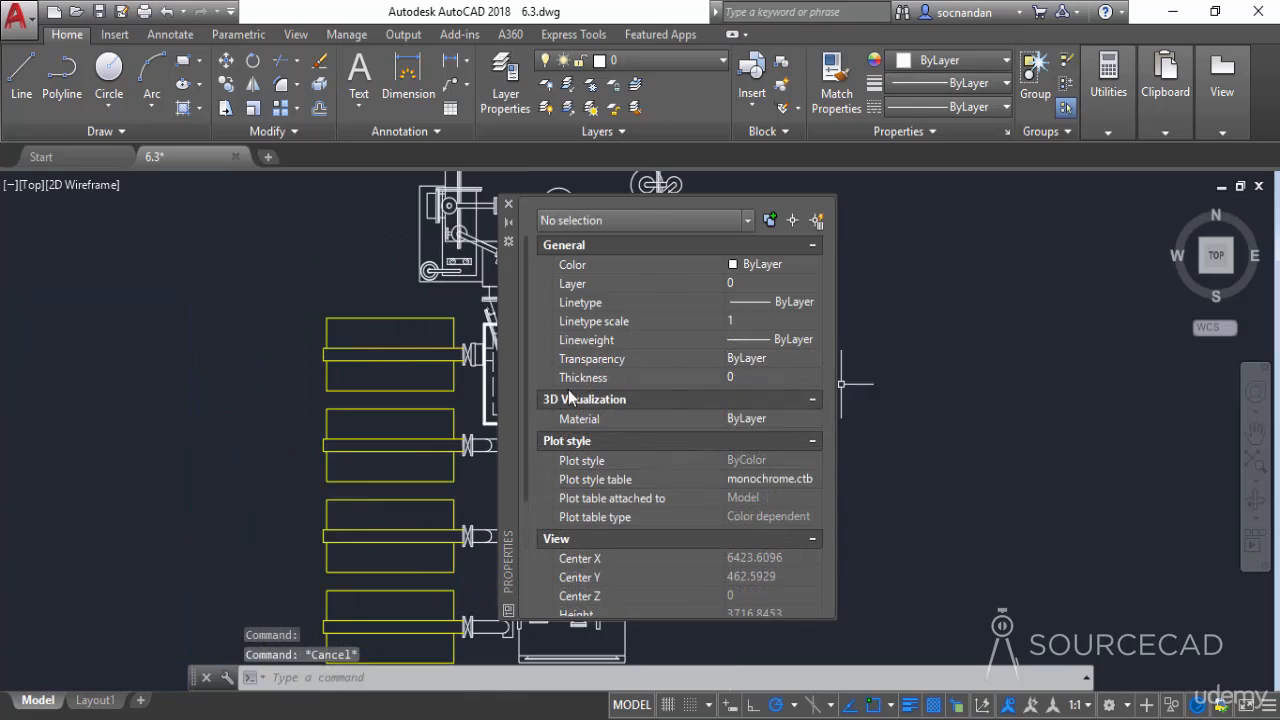
pyautogui.moveTo(433, 353)
pyautogui.mouseDown(button='middle')
pyautogui.moveTo(330, 440)
pyautogui.moveTo(301, 441)
pyautogui.mouseUp(button='middle')
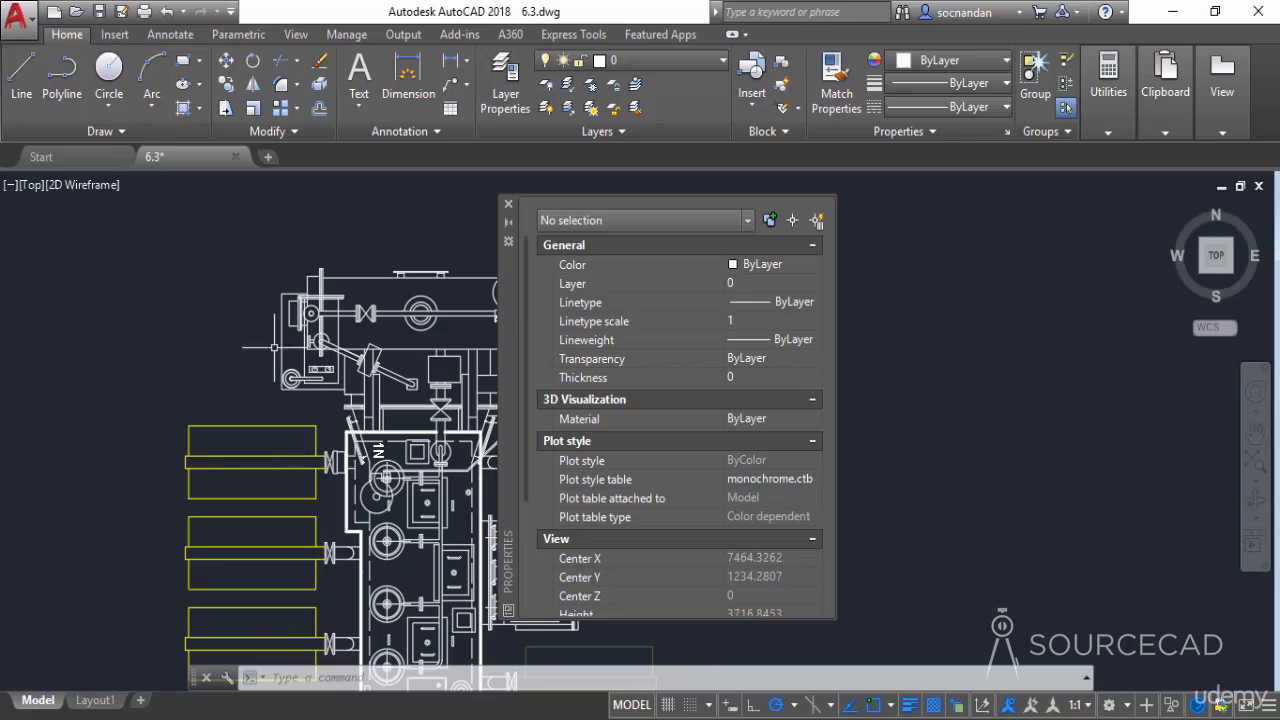
pyautogui.scroll(8, 315, 287)
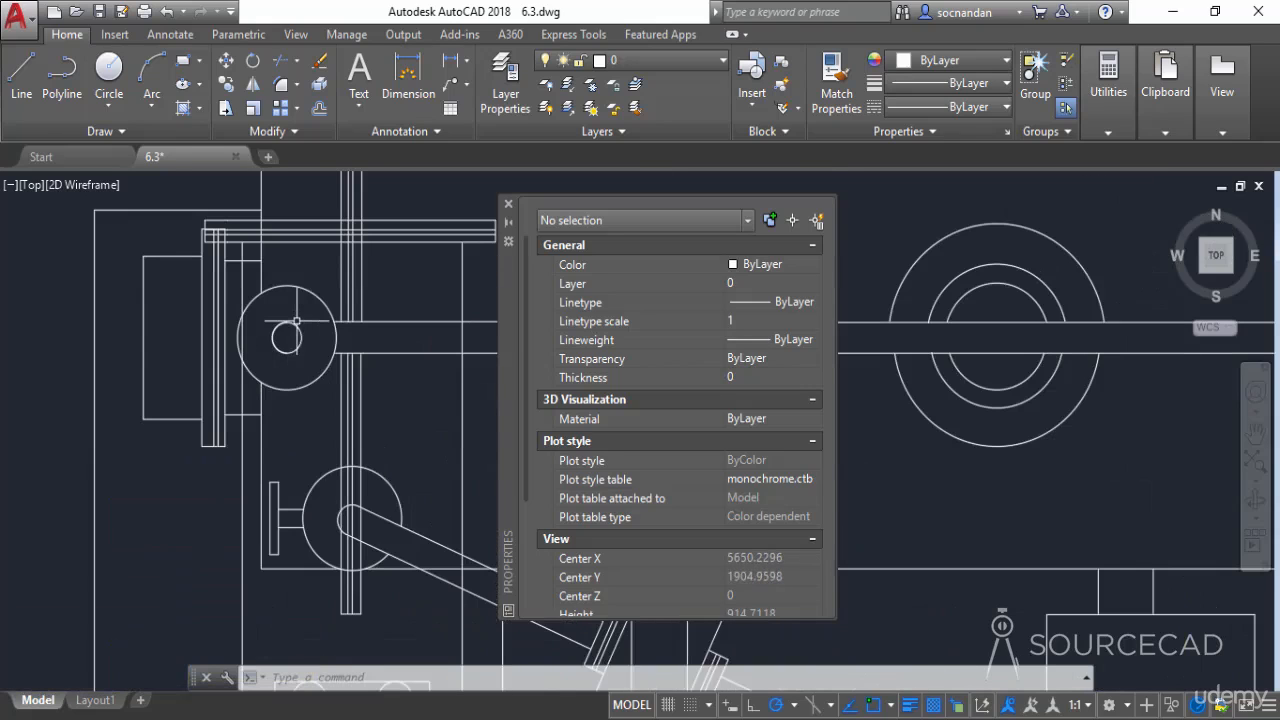
pyautogui.moveTo(319, 318); pyautogui.dragTo(355, 345, button='middle')
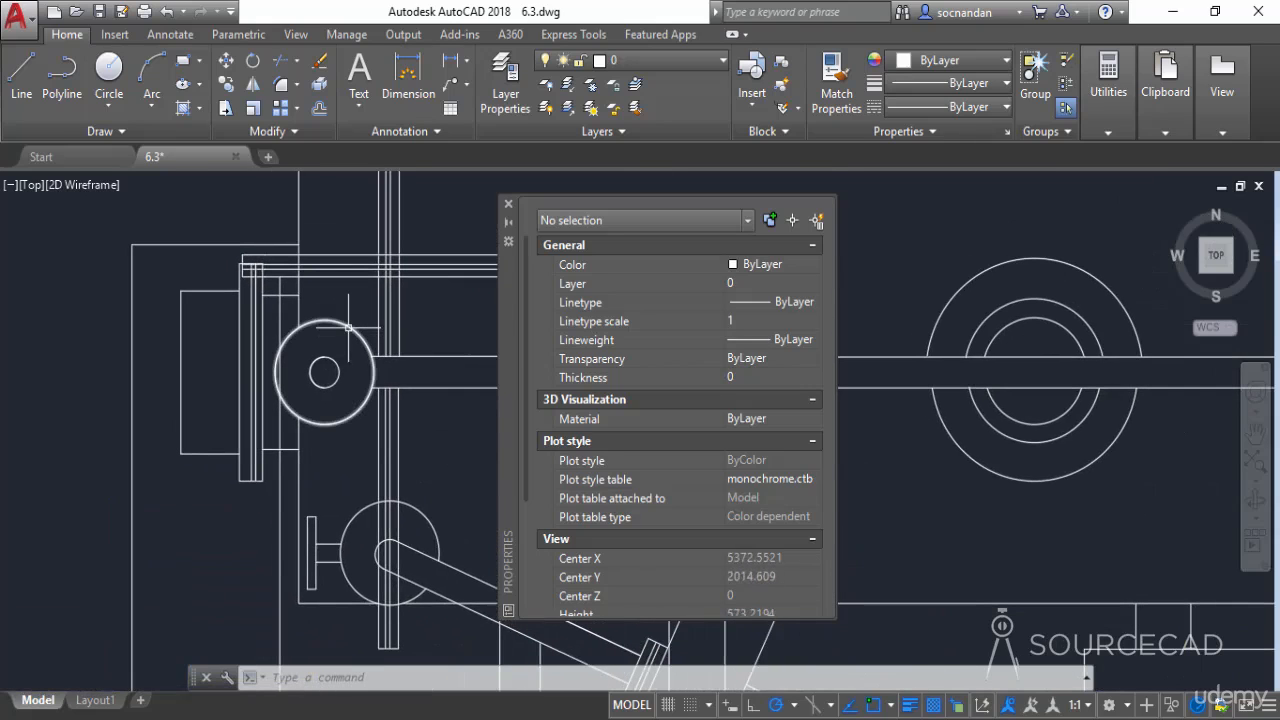
pyautogui.click(348, 327)
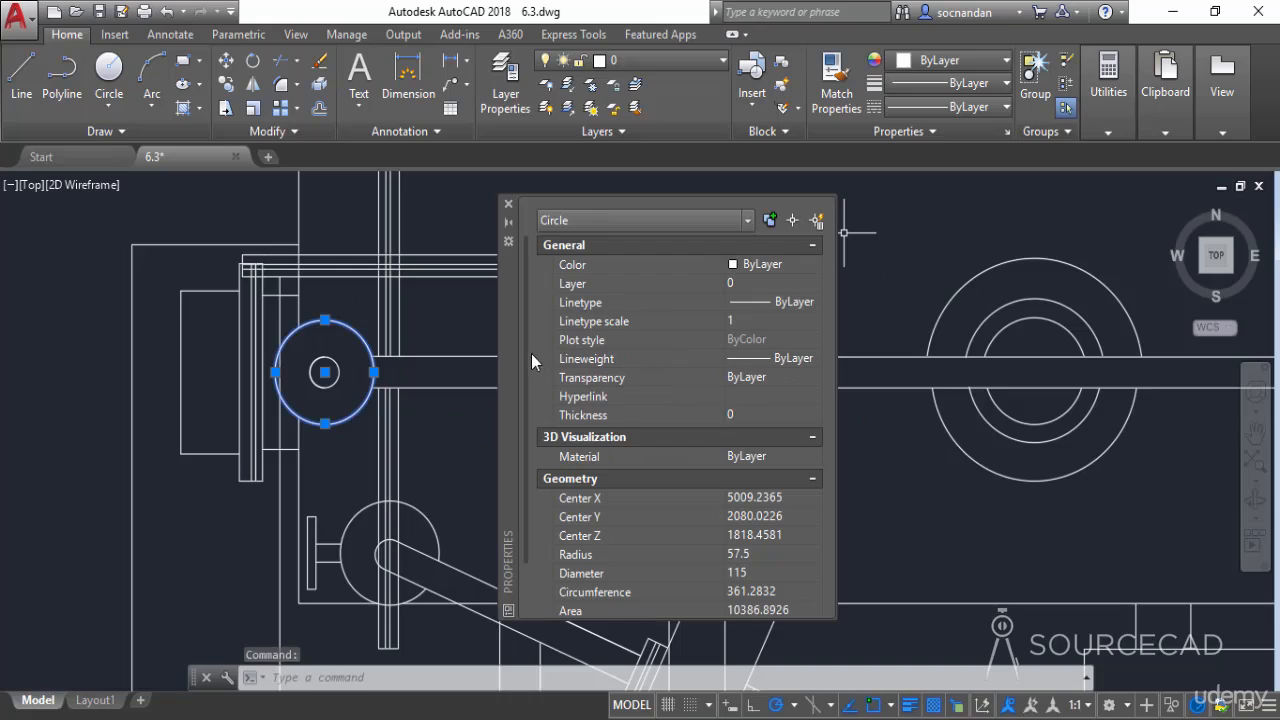
pyautogui.moveTo(527, 346); pyautogui.dragTo(524, 455)
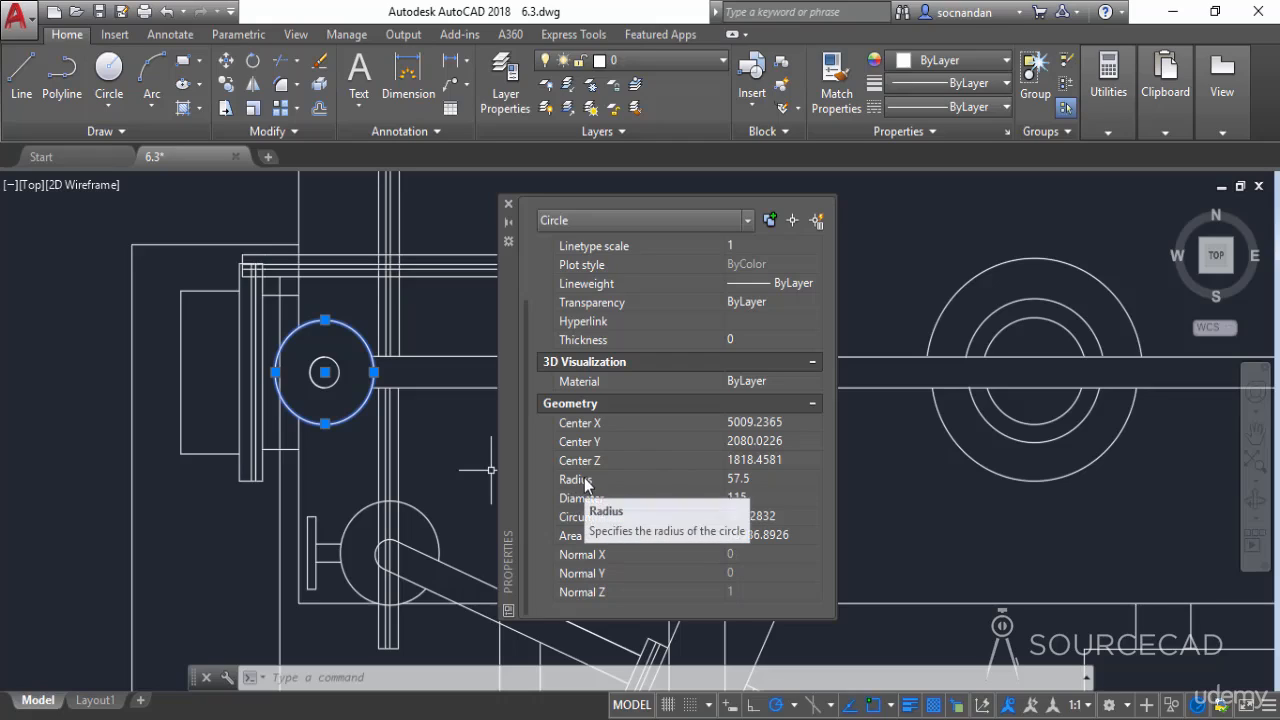
# Set the selected circle's radius to 50, deselect it and undo the radius change.
pyautogui.click(767, 480)
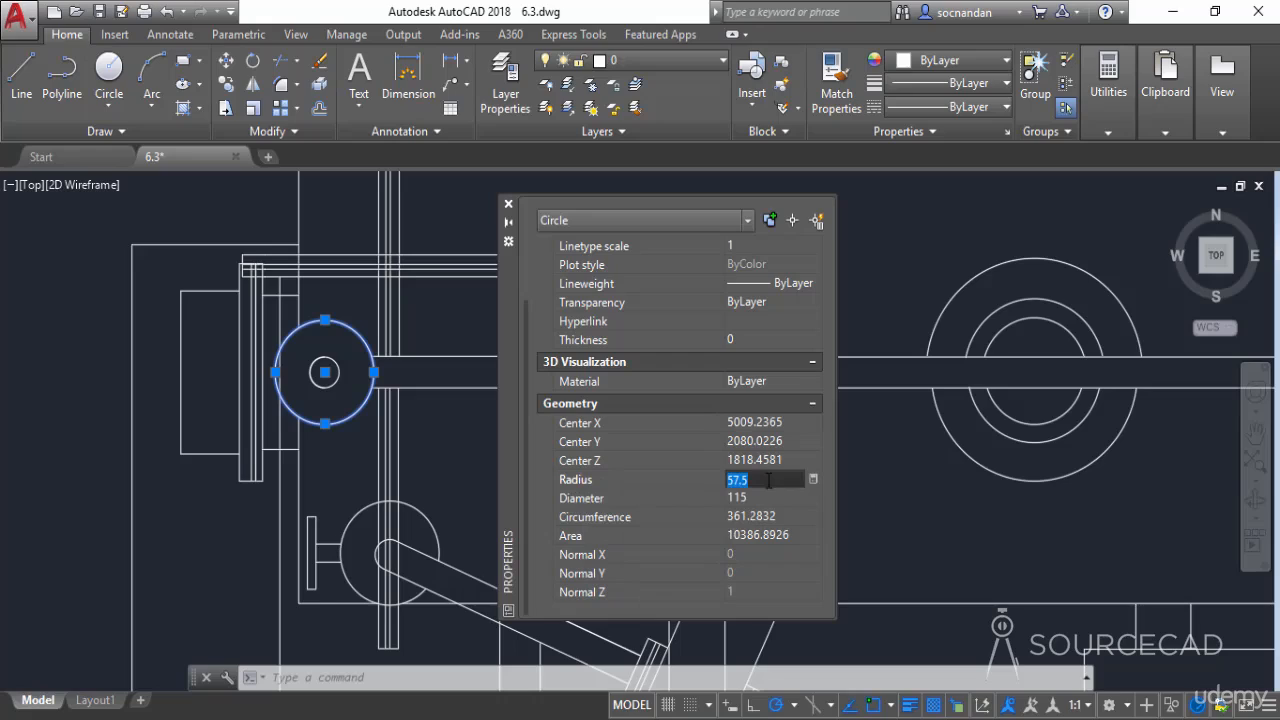
pyautogui.write('50')
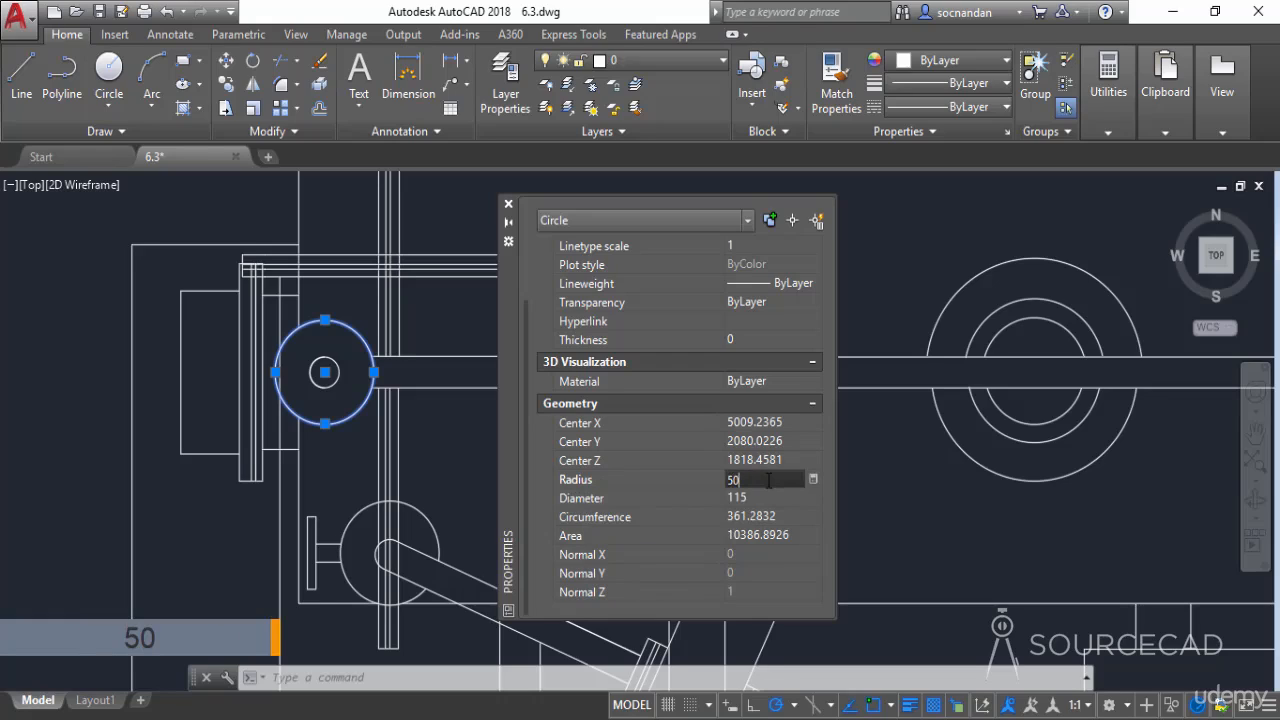
pyautogui.press('Return')
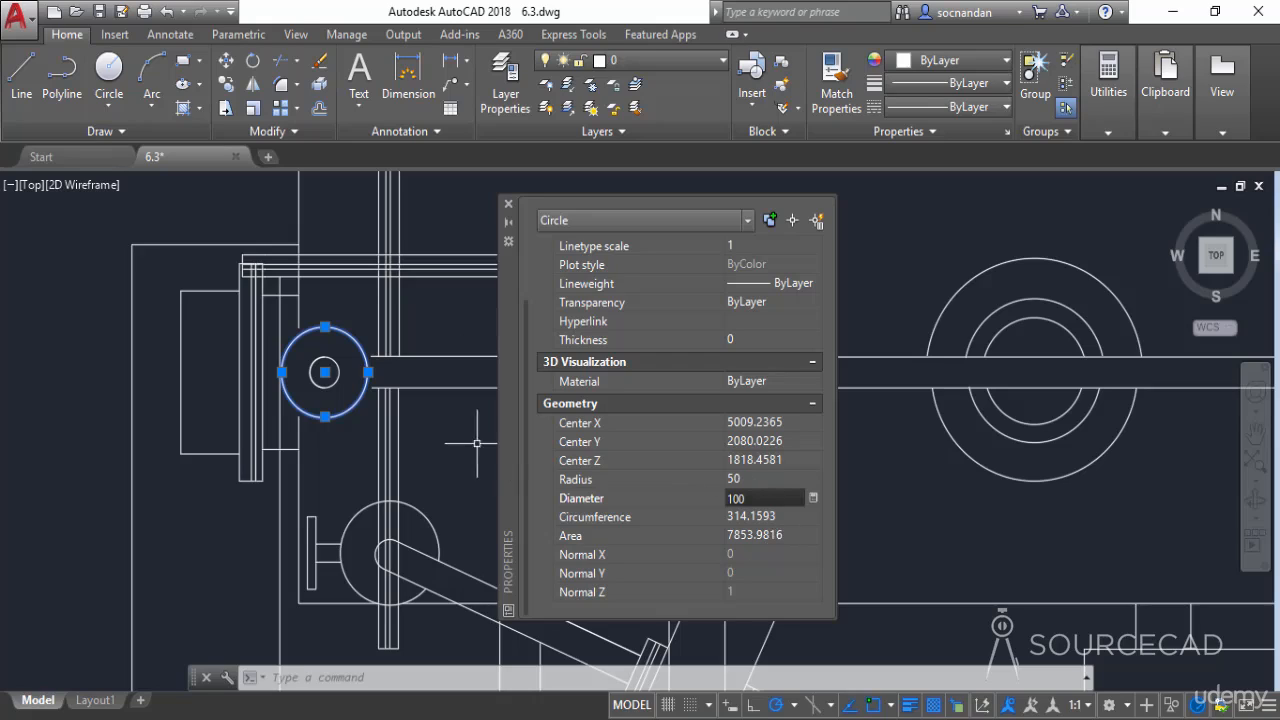
pyautogui.click(435, 460)
pyautogui.press('Escape')
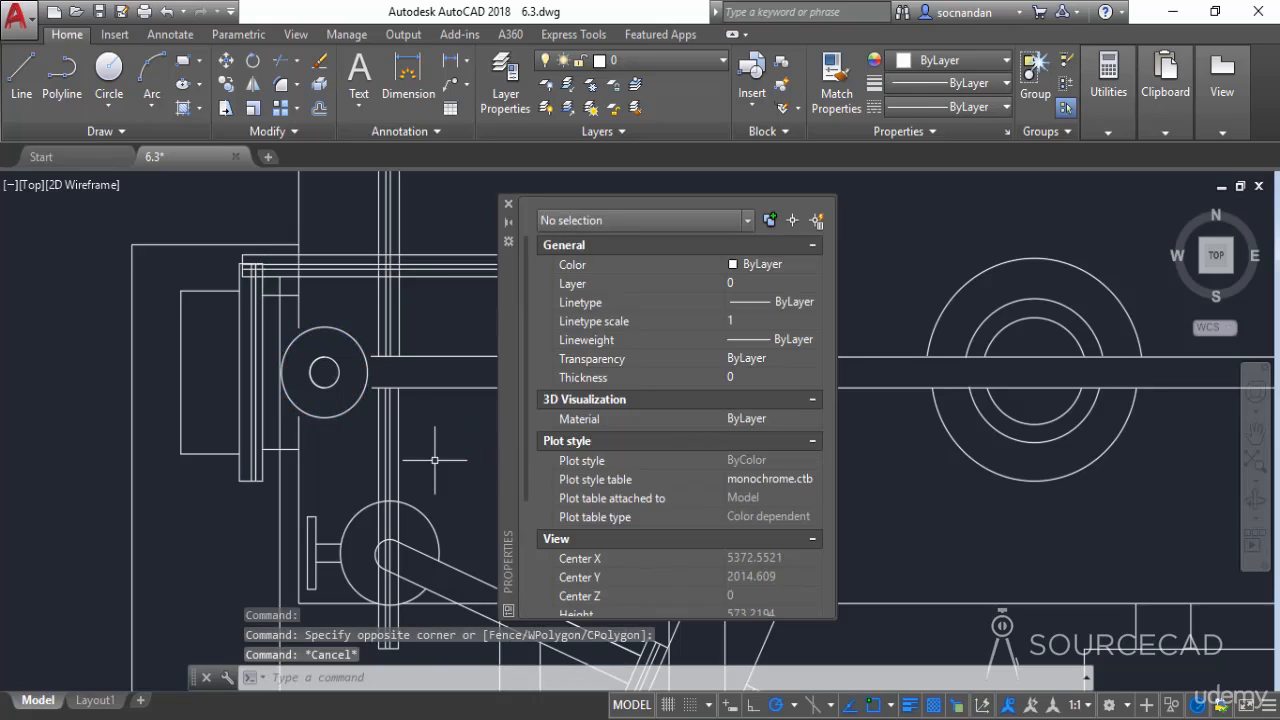
pyautogui.hotkey('ctrl', 'z')
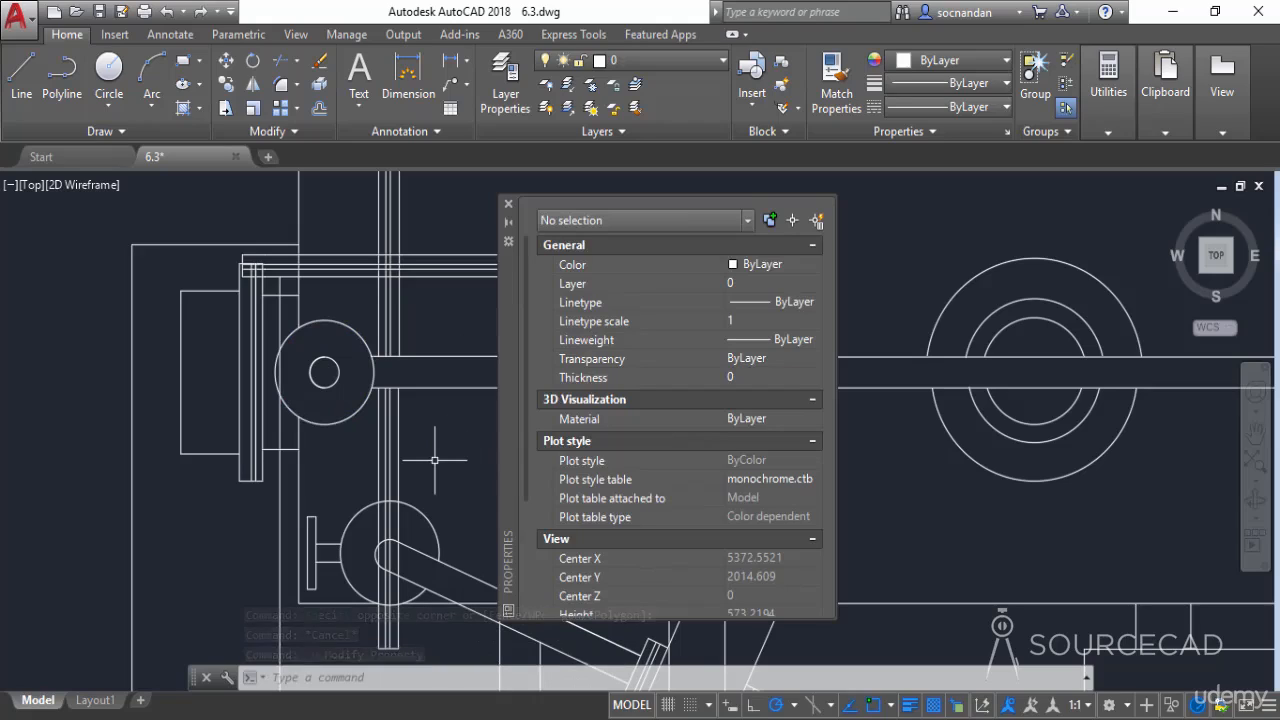
# Close the Properties palette to uncover the whole upper part of the white drawing.
pyautogui.scroll(-5, 433, 414)
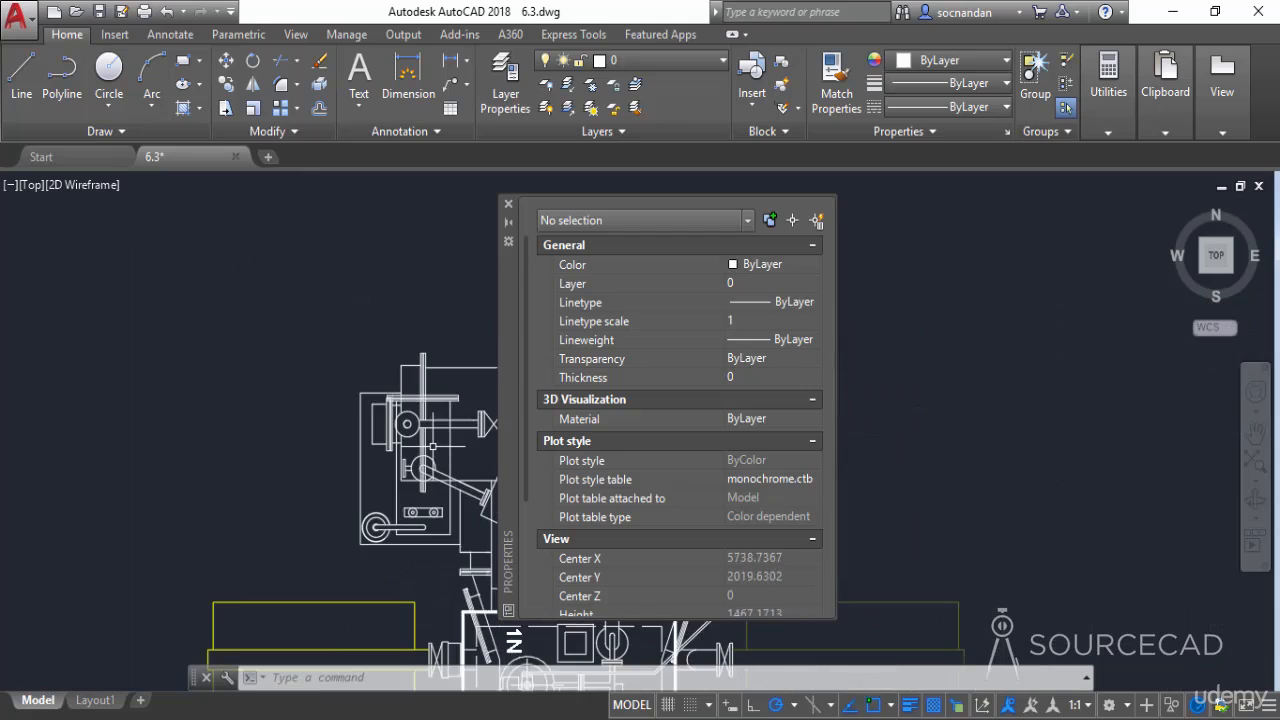
pyautogui.click(508, 204)
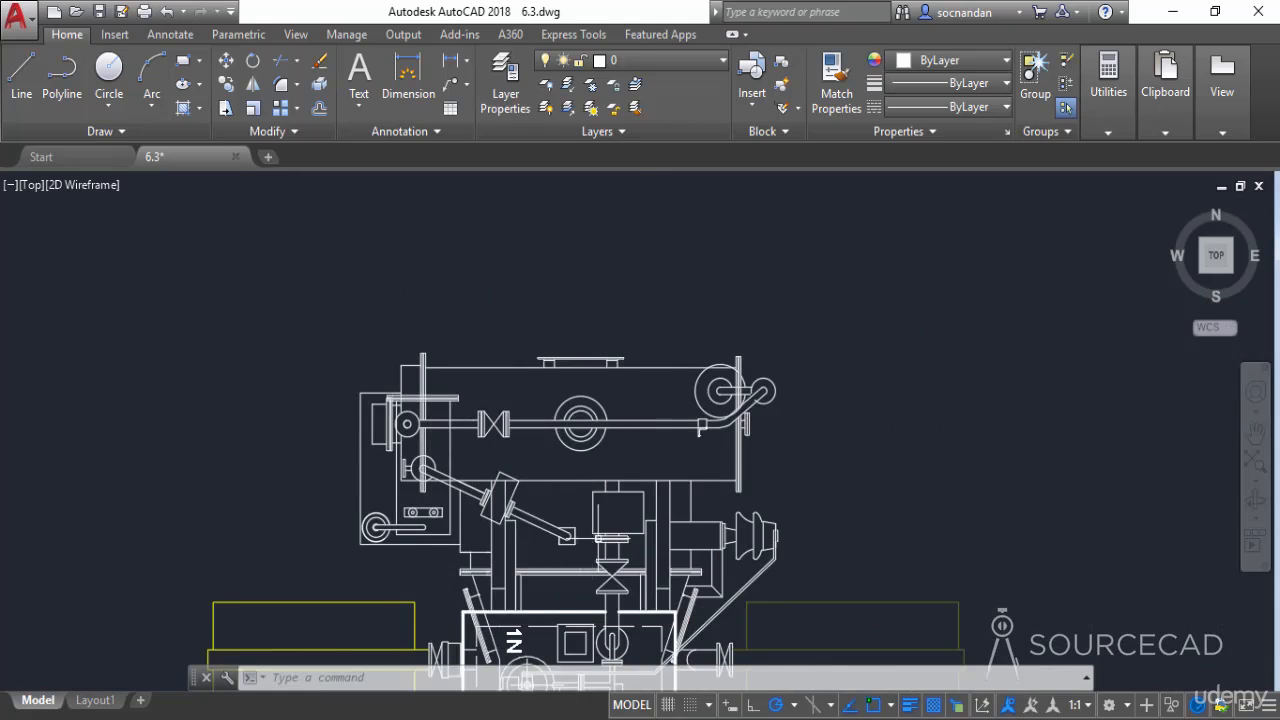
# List the properties of the larger circle at the left end of the upper pipe in the white drawing.
pyautogui.moveTo(591, 542); pyautogui.dragTo(606, 430, button='middle')
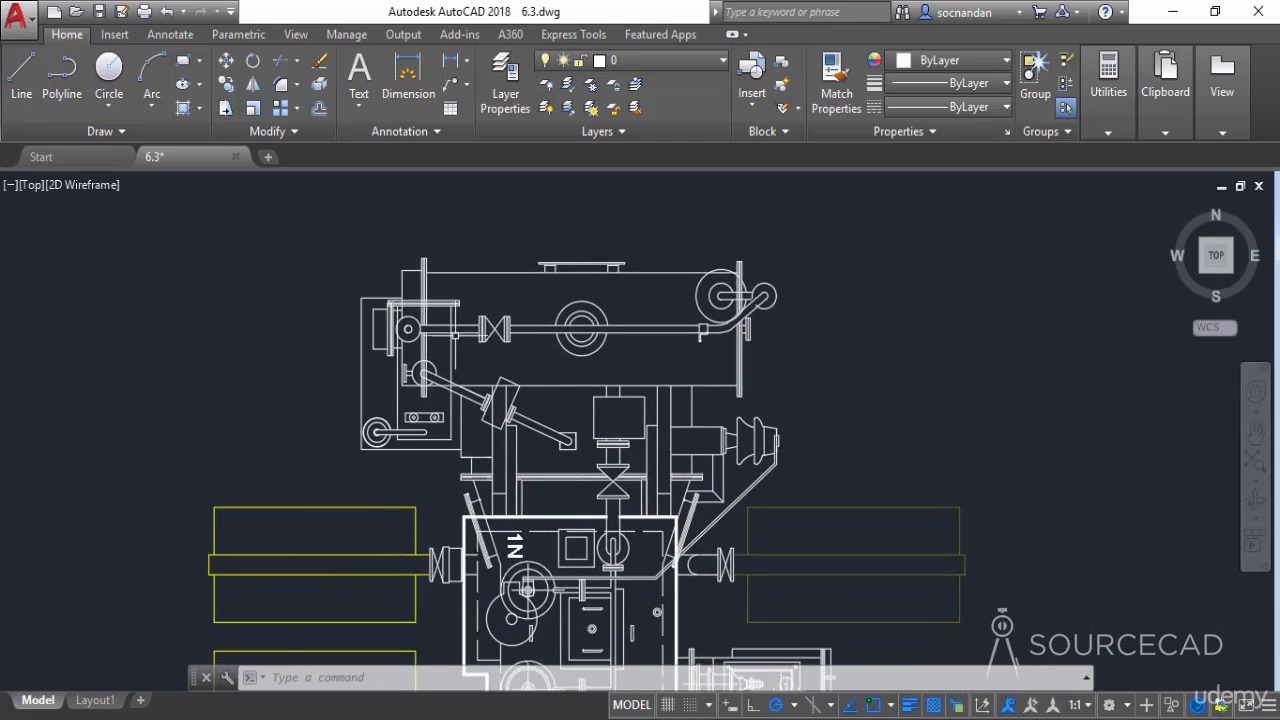
pyautogui.scroll(2, 455, 342)
pyautogui.scroll(2, 455, 342)
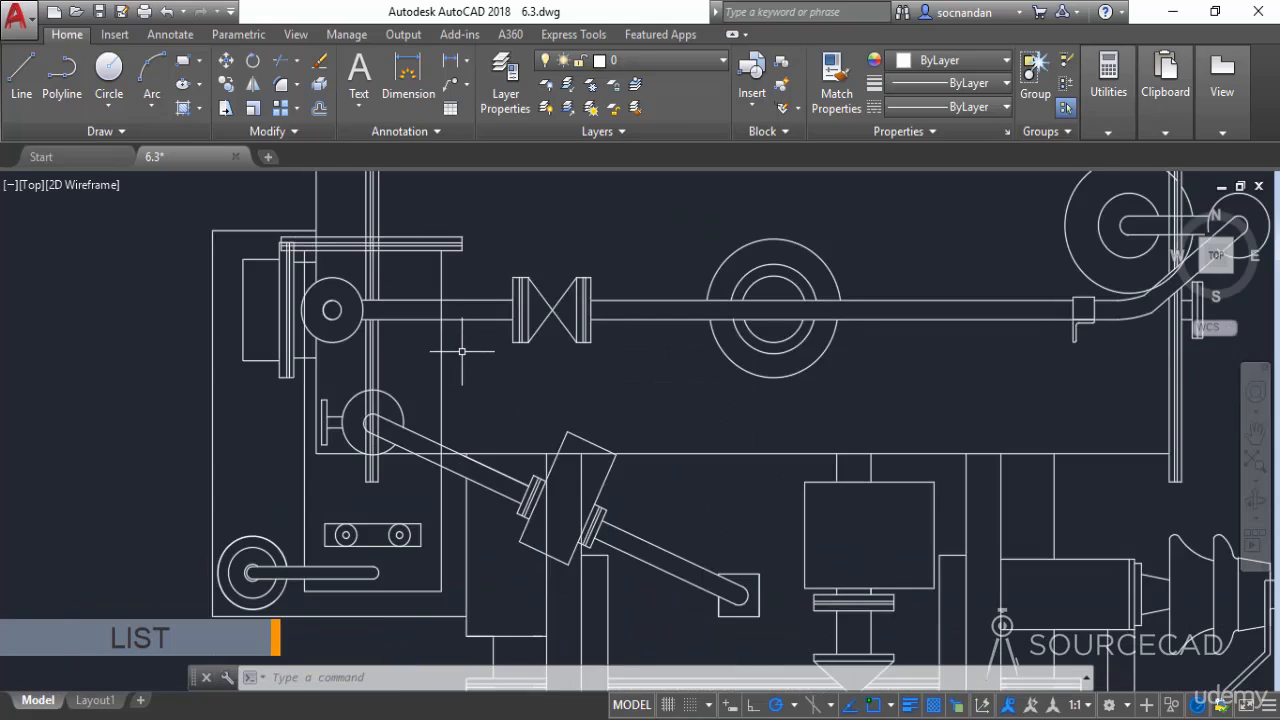
pyautogui.moveTo(462, 351)
pyautogui.mouseDown(button='middle')
pyautogui.moveTo(648, 385)
pyautogui.moveTo(667, 408)
pyautogui.mouseUp(button='middle')
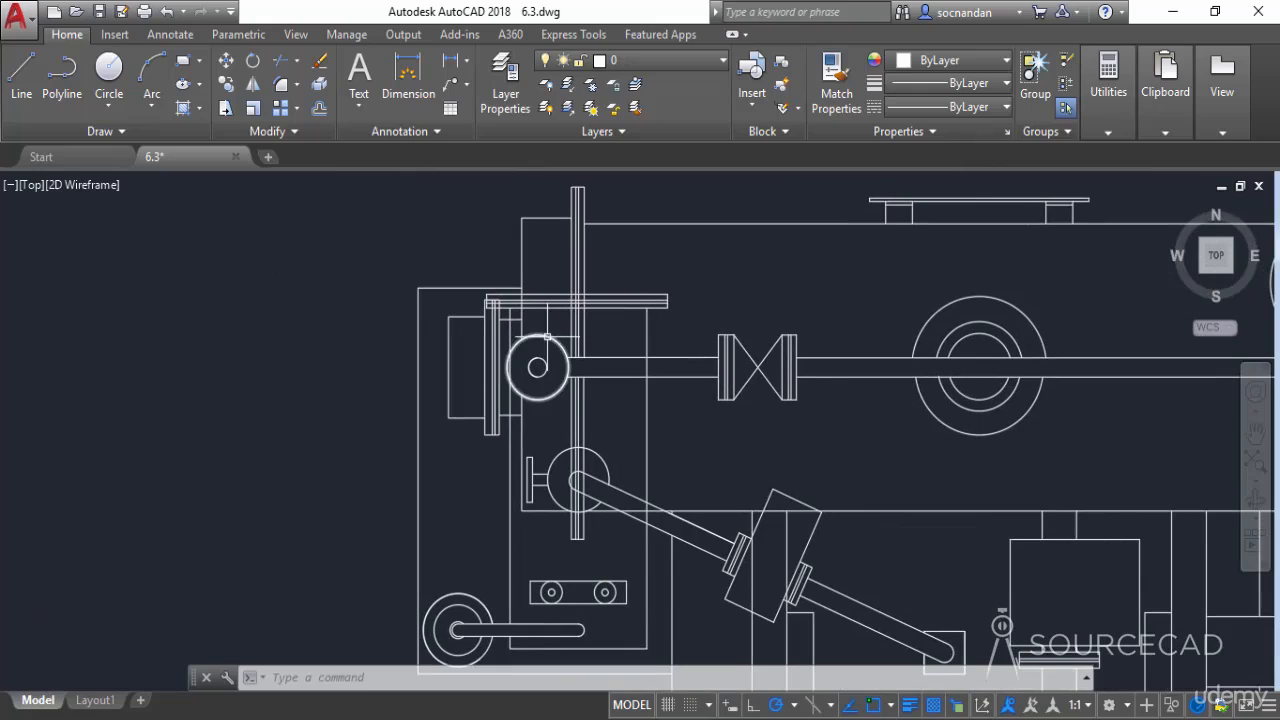
pyautogui.click(547, 340)
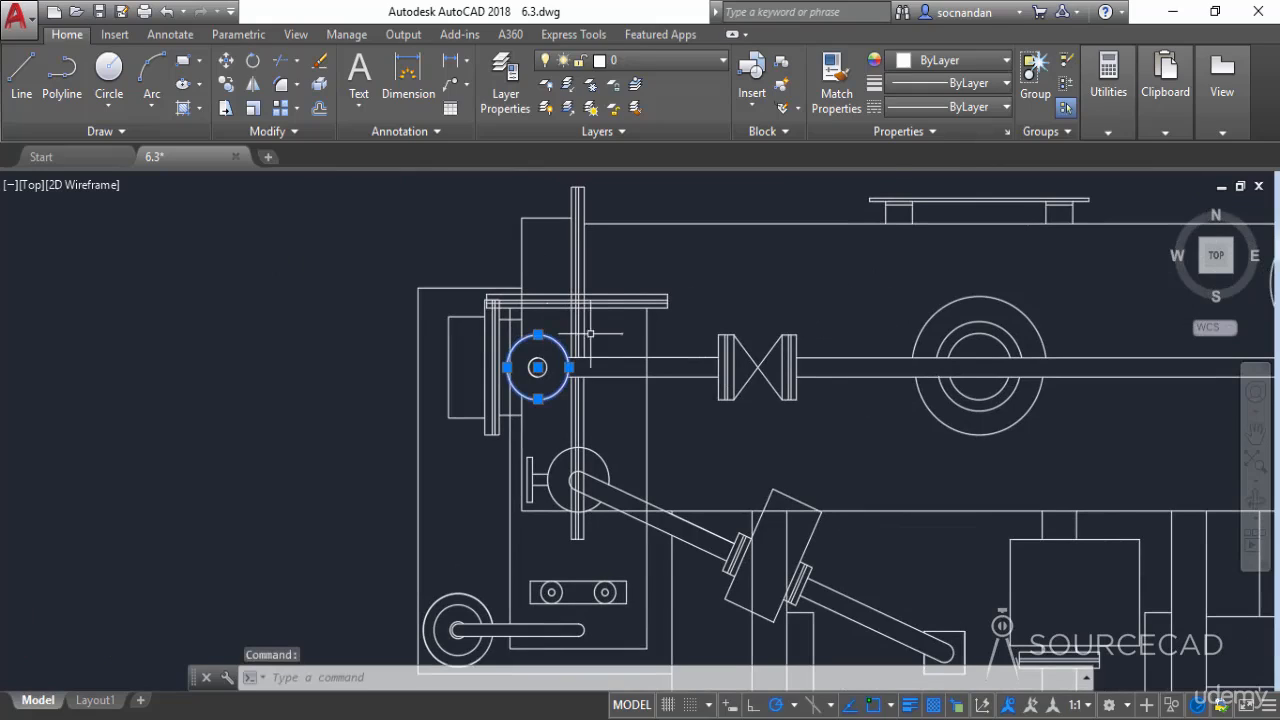
pyautogui.click(897, 132)
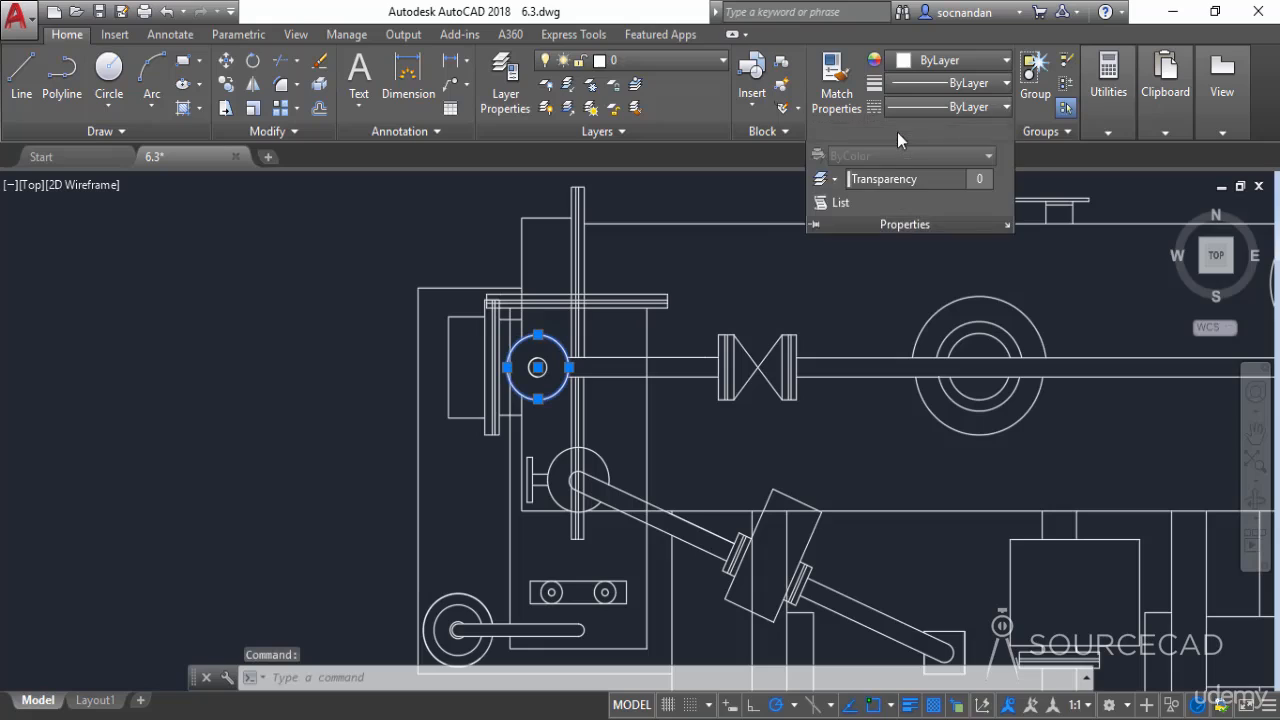
pyautogui.click(836, 203)
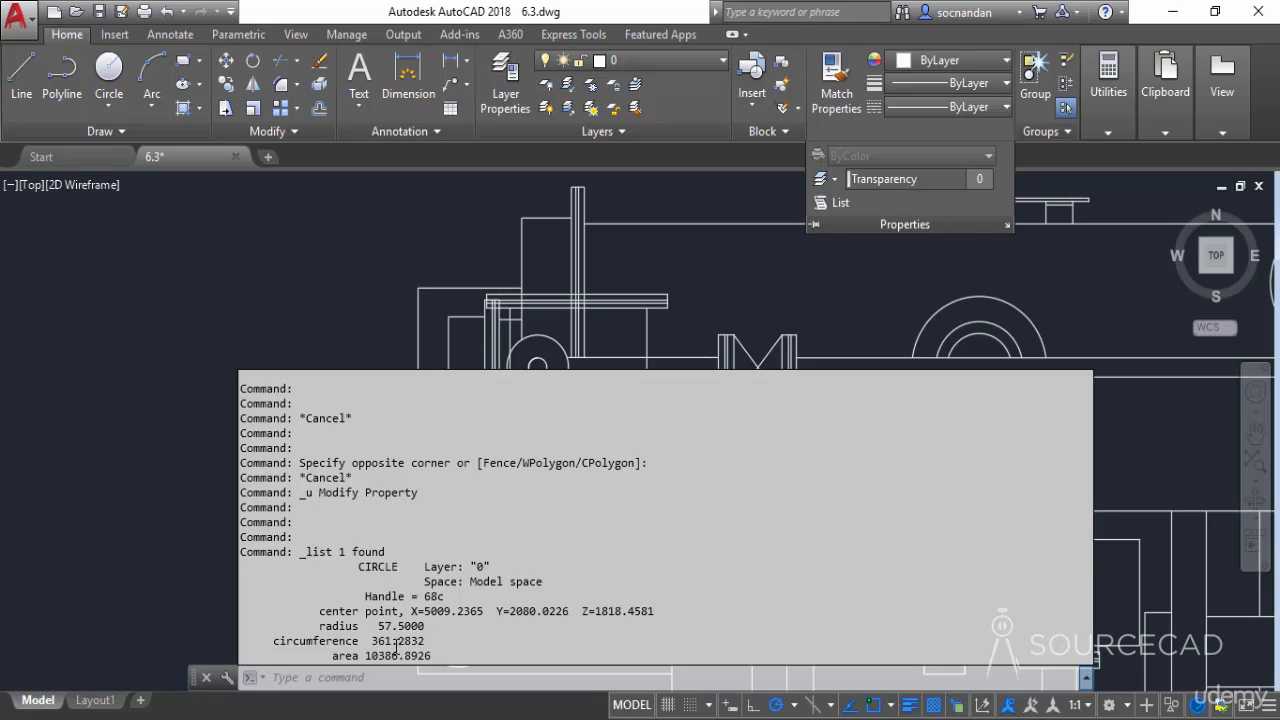
# Match the properties of the upper right radiator's dim yellow top edge onto the white drawing's diagonal double line and its vertical and horizontal continuations.
pyautogui.scroll(-8, 848, 470)
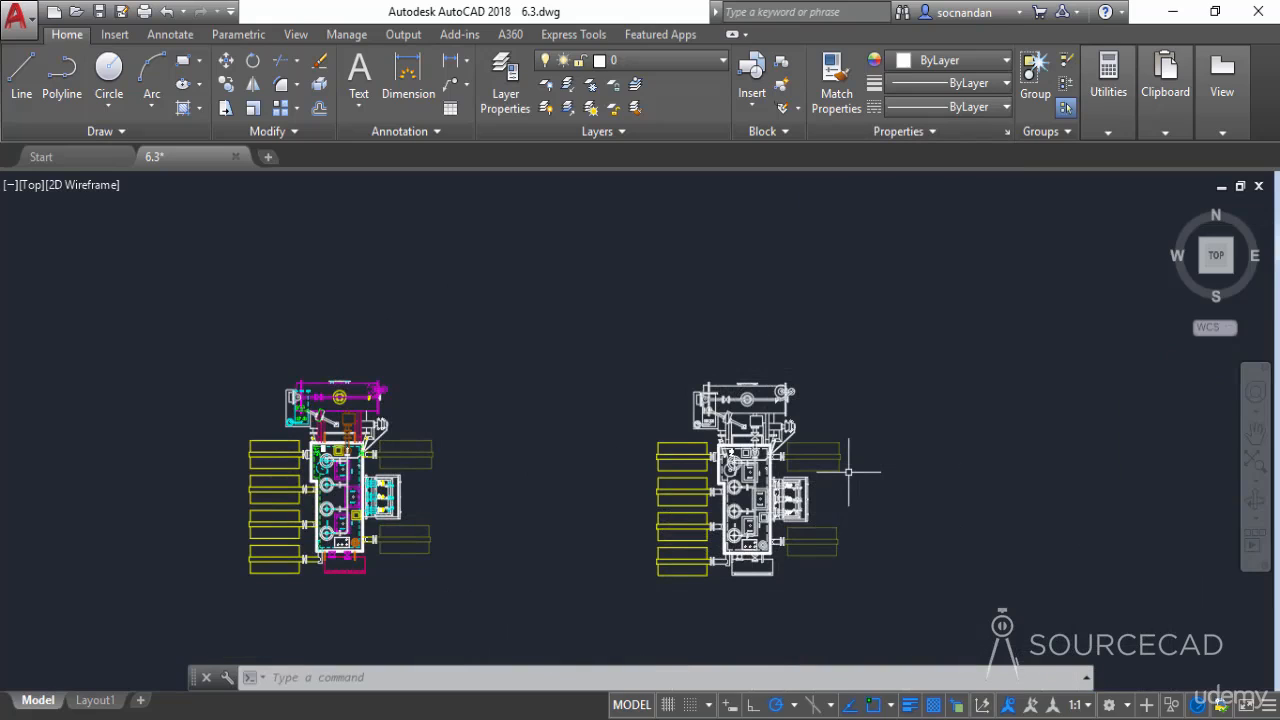
pyautogui.scroll(6, 848, 470)
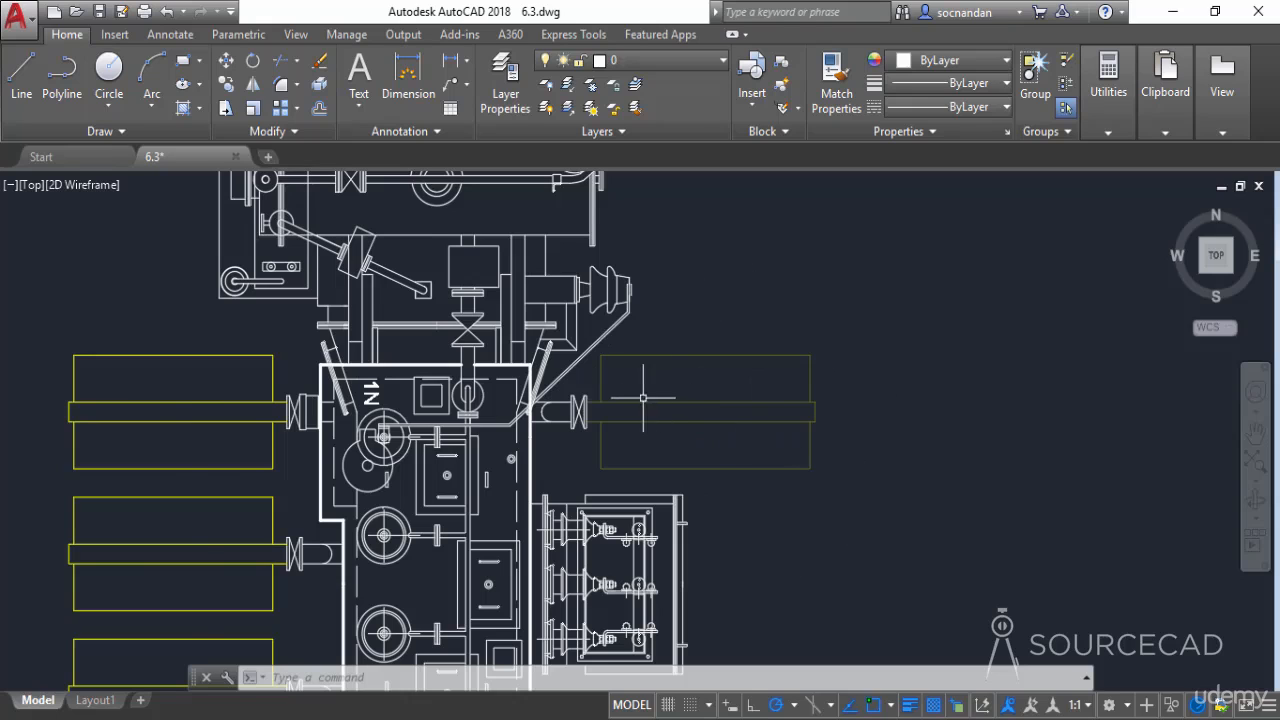
pyautogui.scroll(2, 640, 400)
pyautogui.moveTo(648, 400)
pyautogui.mouseDown(button='middle')
pyautogui.moveTo(746, 436)
pyautogui.moveTo(762, 419)
pyautogui.mouseUp(button='middle')
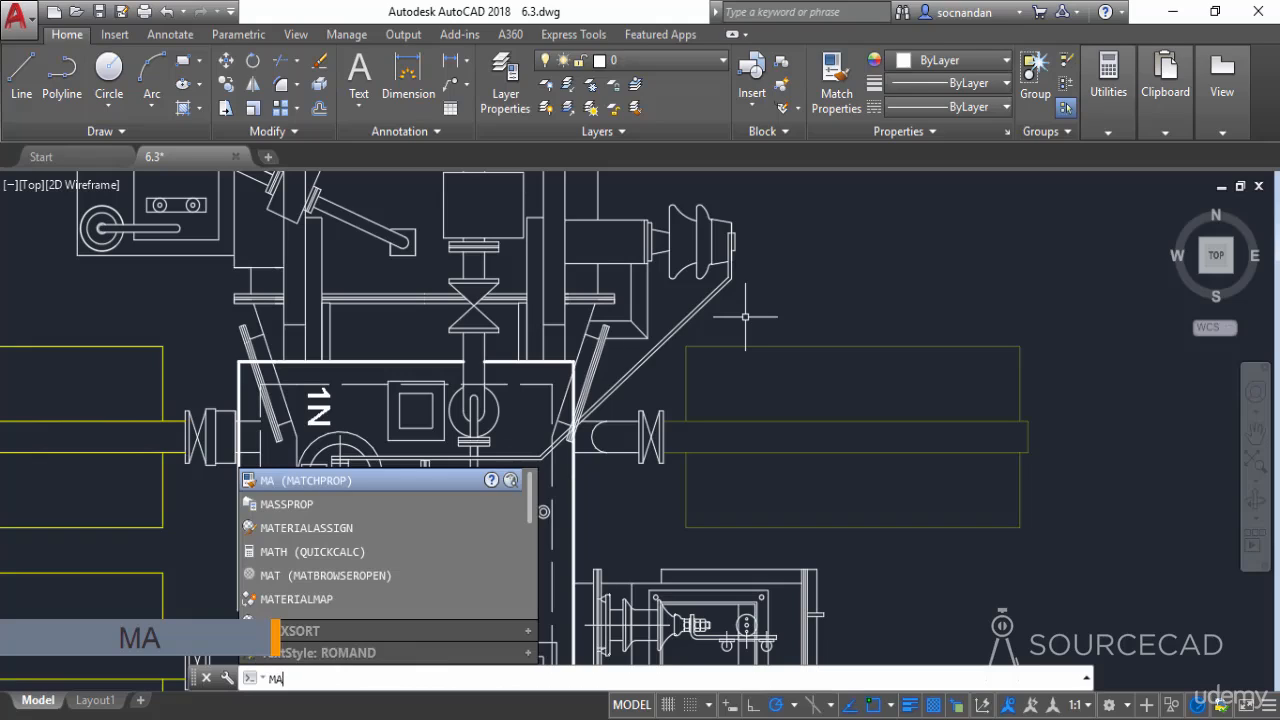
pyautogui.press('Return')
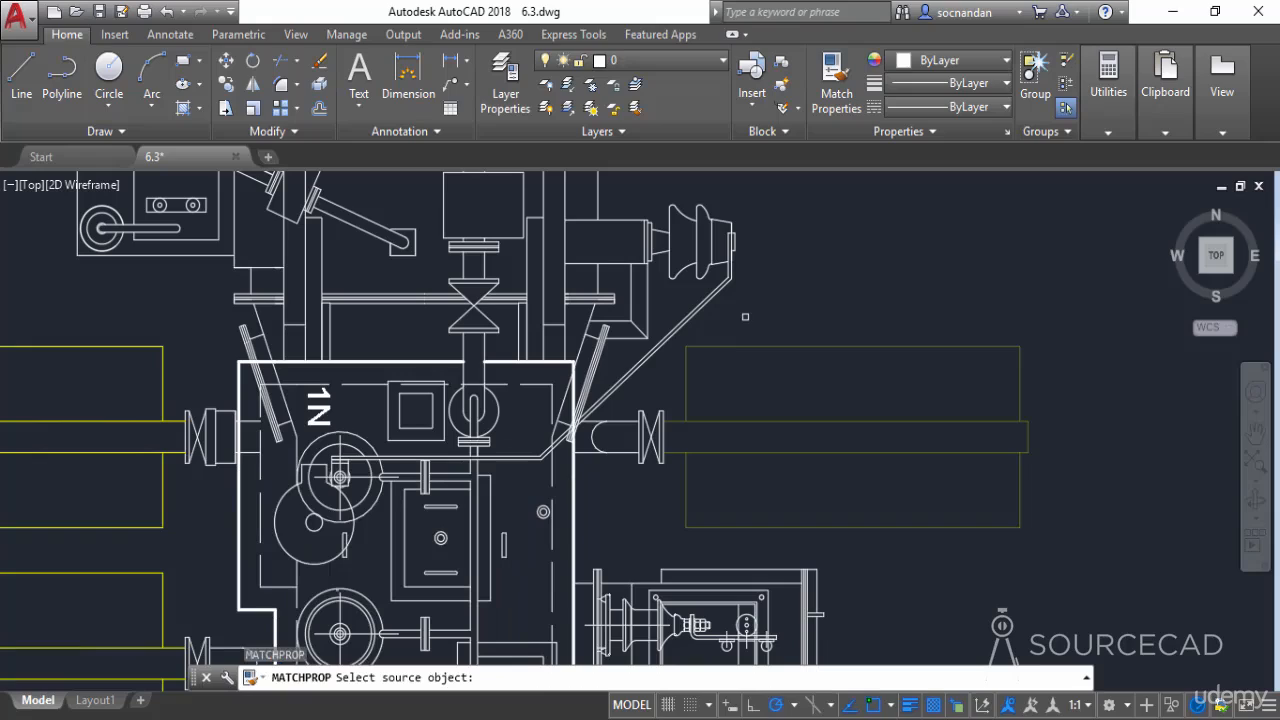
pyautogui.click(783, 346)
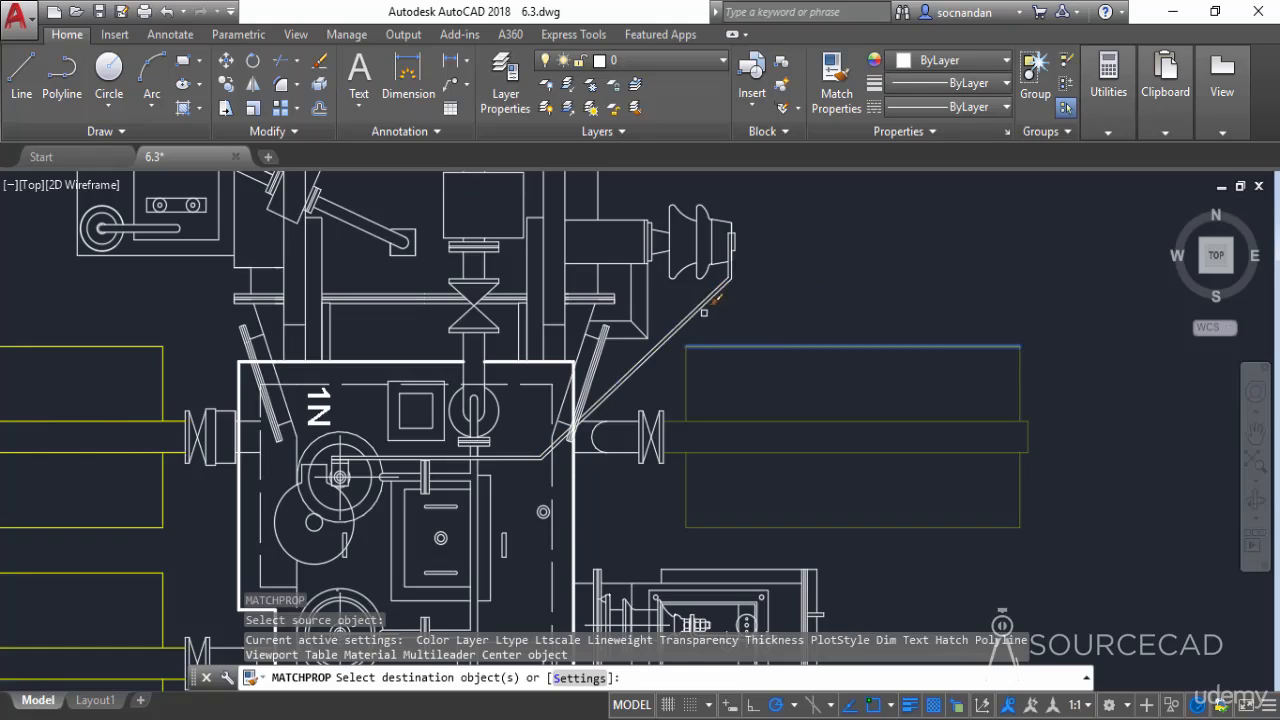
pyautogui.click(704, 299)
pyautogui.click(707, 297)
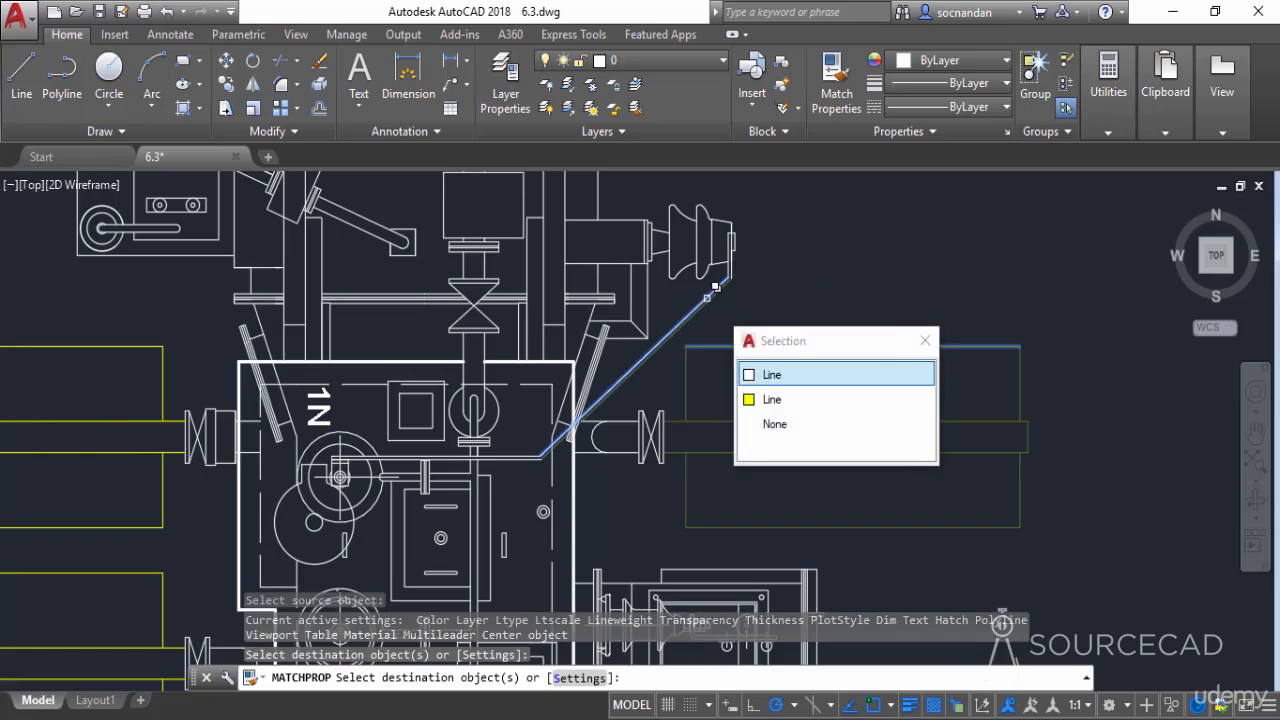
pyautogui.click(716, 287)
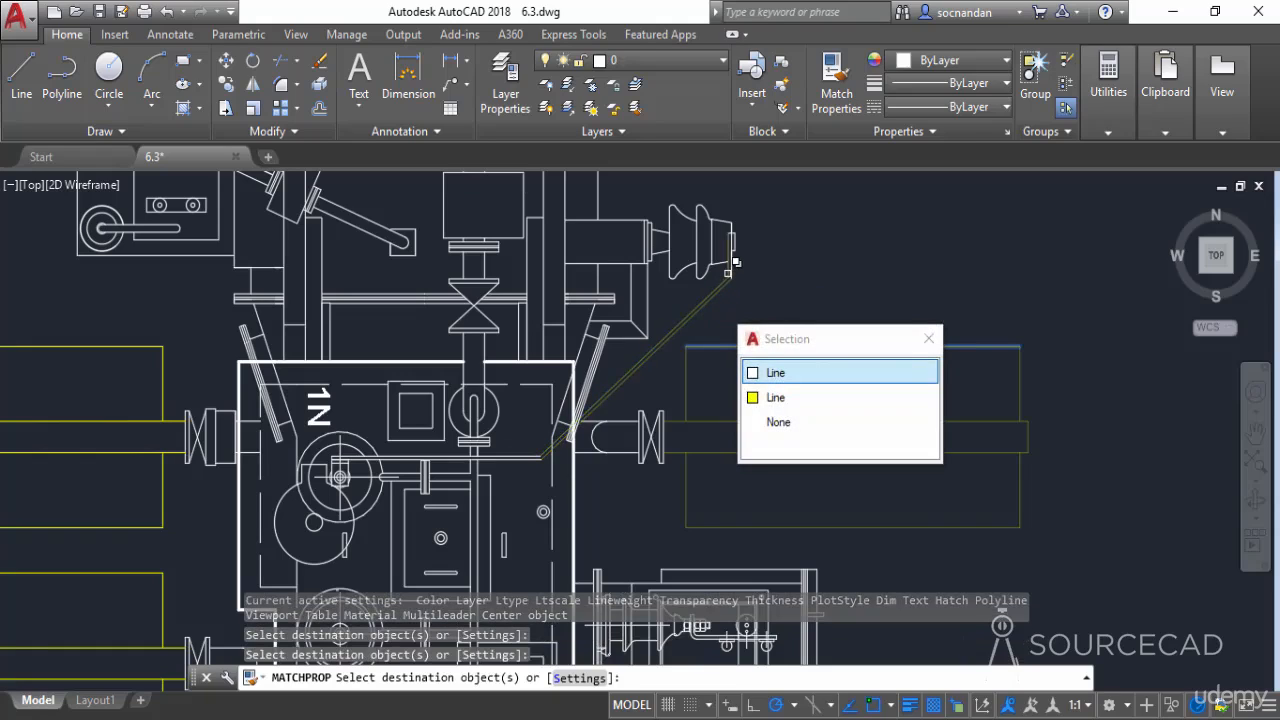
pyautogui.click(740, 262)
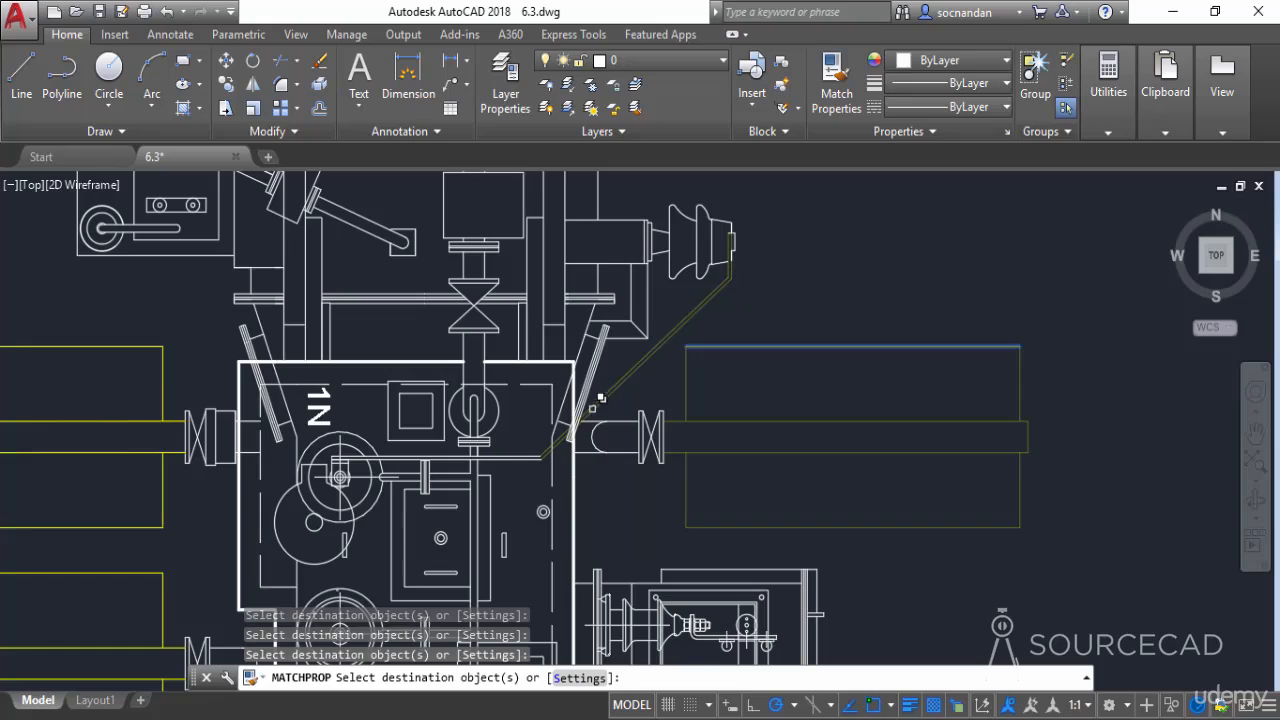
pyautogui.click(529, 444)
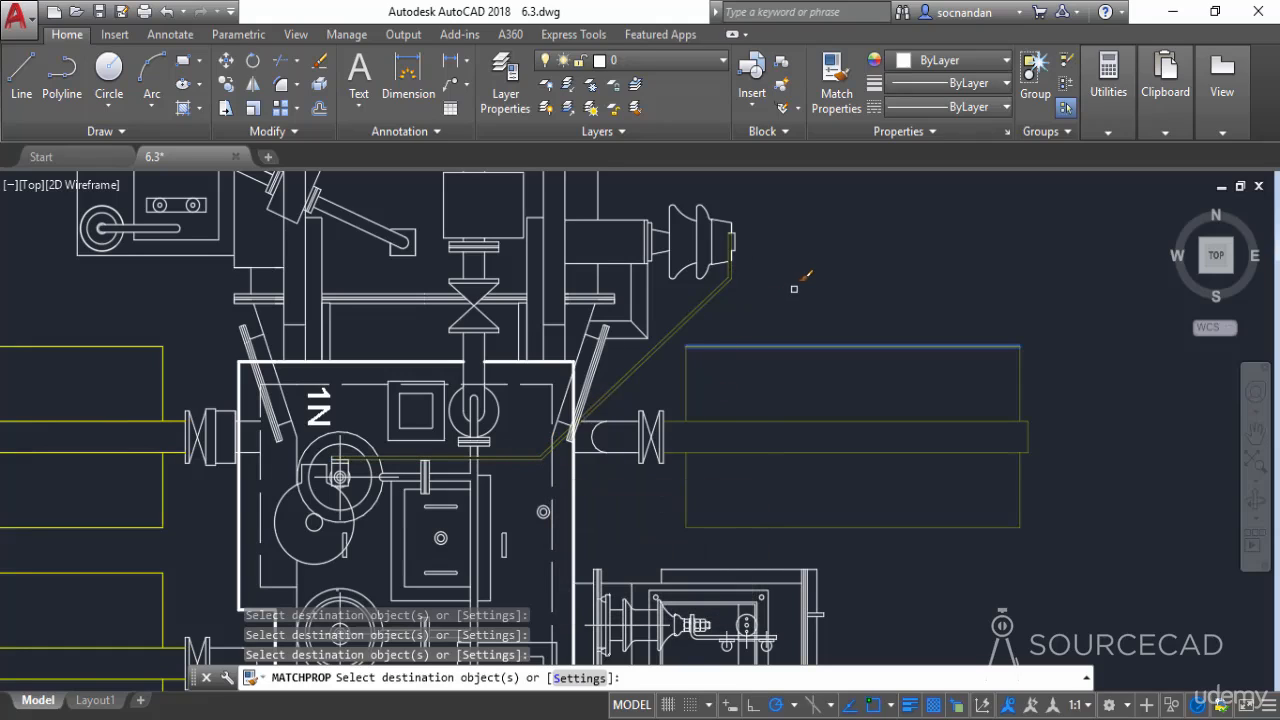
pyautogui.press('Return')
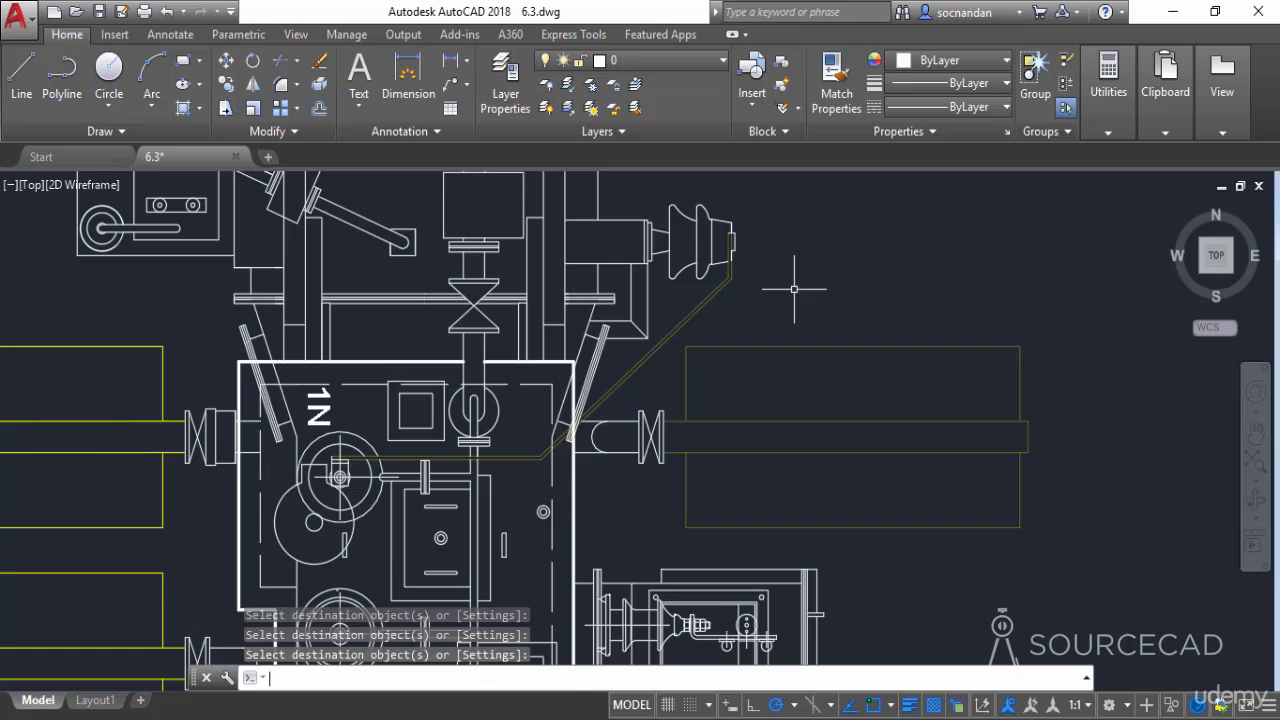
# Match the properties of the coloured drawing's cyan dashed tank line onto the left, right and upper dashed lines inside the white drawing's tank outline.
pyautogui.scroll(-3, 775, 360)
pyautogui.scroll(2, 76, 442)
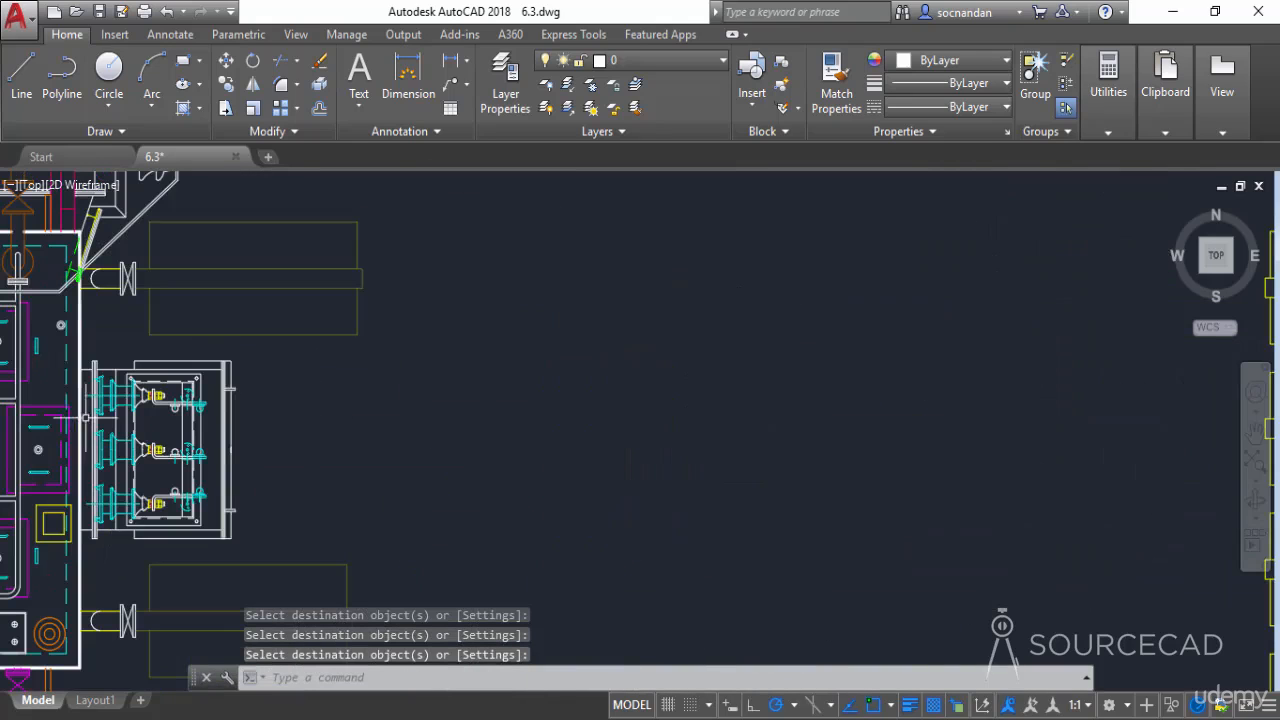
pyautogui.moveTo(56, 385); pyautogui.dragTo(297, 423, button='middle')
pyautogui.scroll(3, 308, 410)
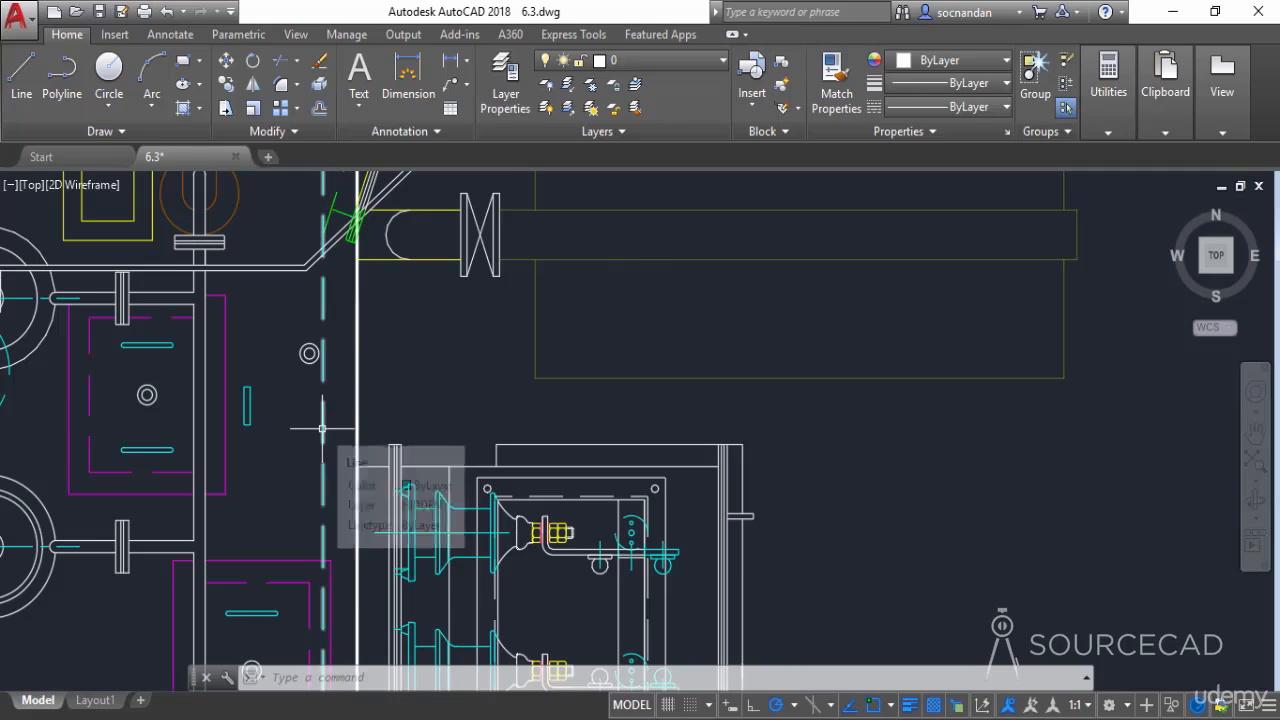
pyautogui.scroll(-5, 322, 428)
pyautogui.moveTo(1130, 441); pyautogui.dragTo(825, 437, button='middle')
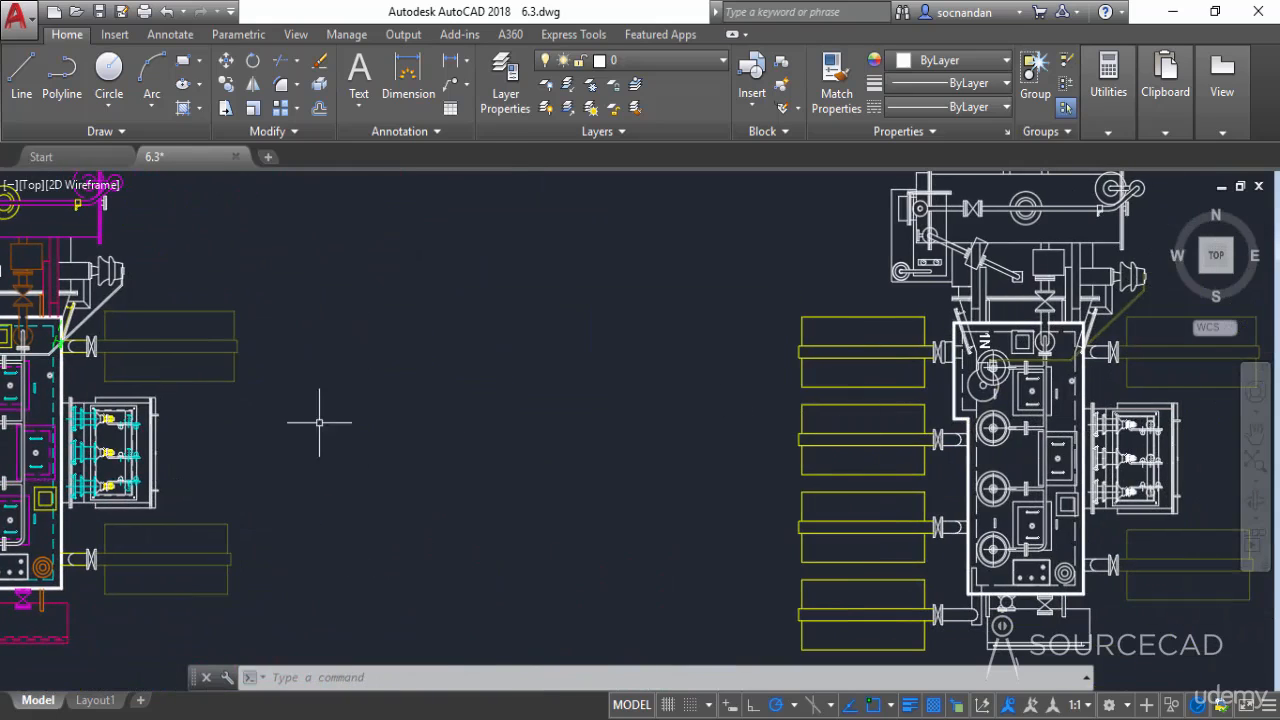
pyautogui.moveTo(319, 422); pyautogui.dragTo(436, 460, button='middle')
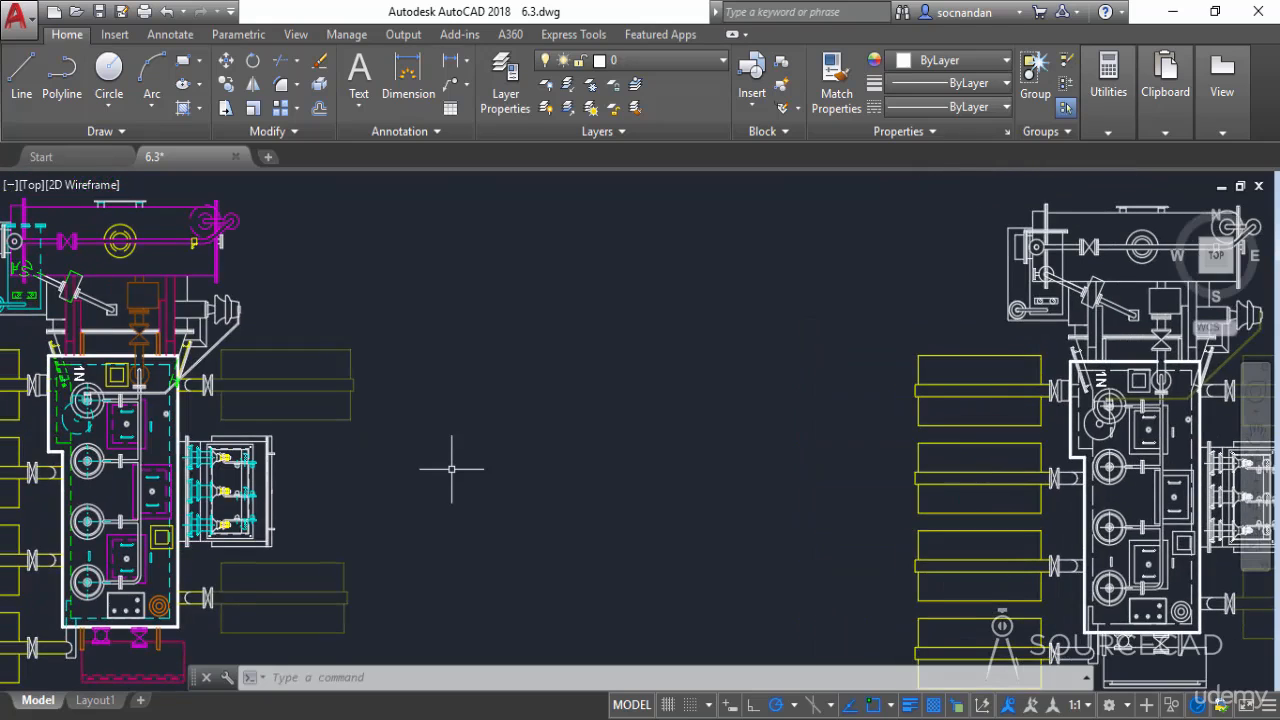
pyautogui.write('MA')
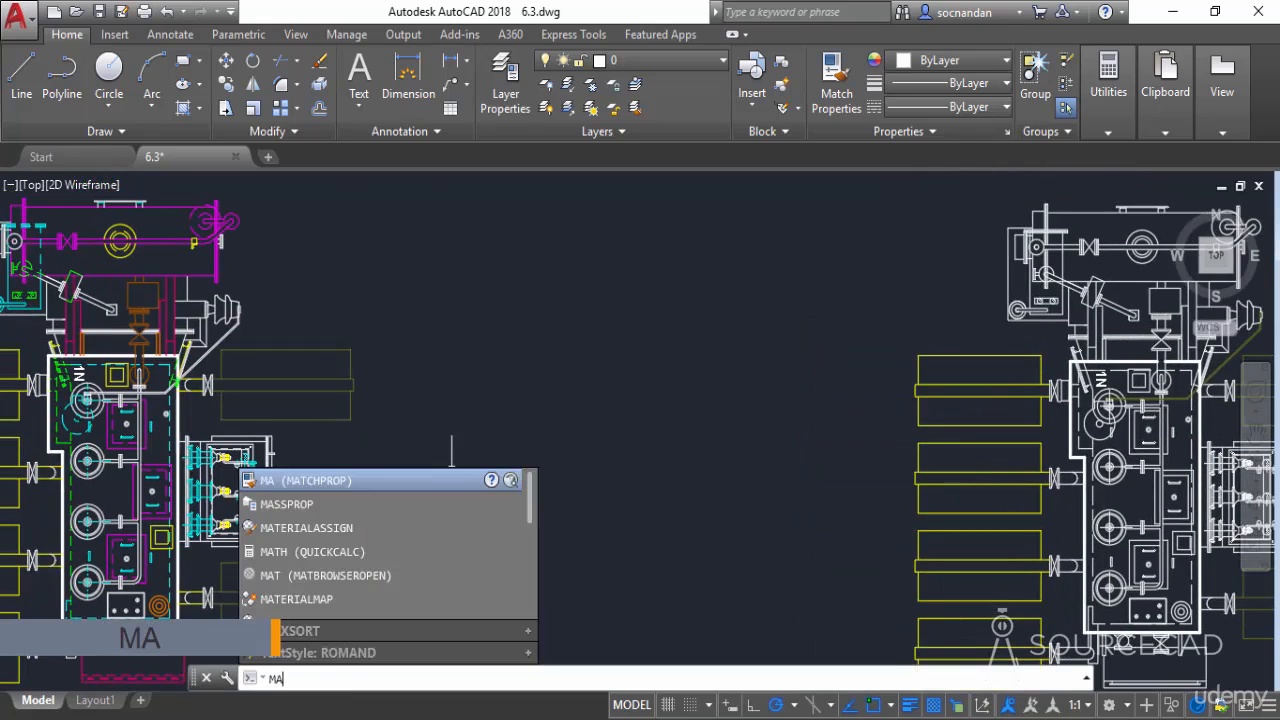
pyautogui.press('Return')
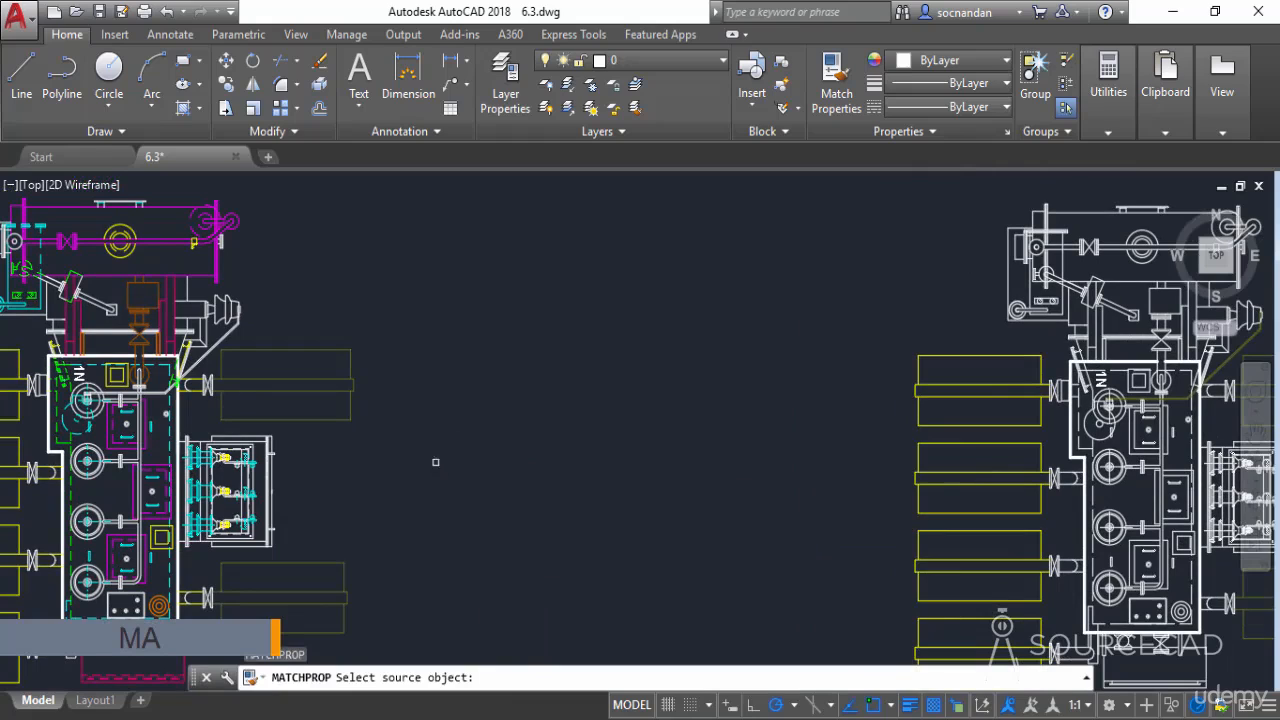
pyautogui.scroll(4, 169, 428)
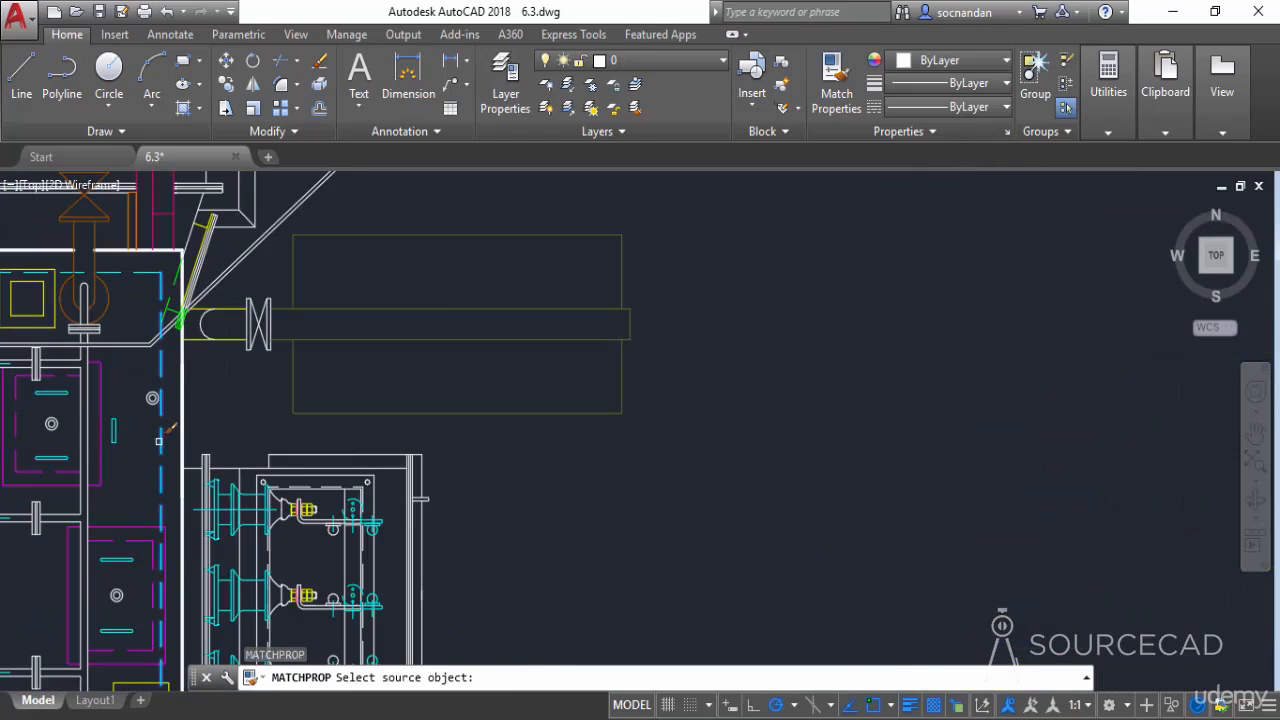
pyautogui.click(163, 437)
pyautogui.scroll(-4, 990, 430)
pyautogui.moveTo(1025, 467)
pyautogui.mouseDown(button='middle')
pyautogui.moveTo(762, 489)
pyautogui.moveTo(392, 451)
pyautogui.mouseUp(button='middle')
pyautogui.scroll(2, 946, 496)
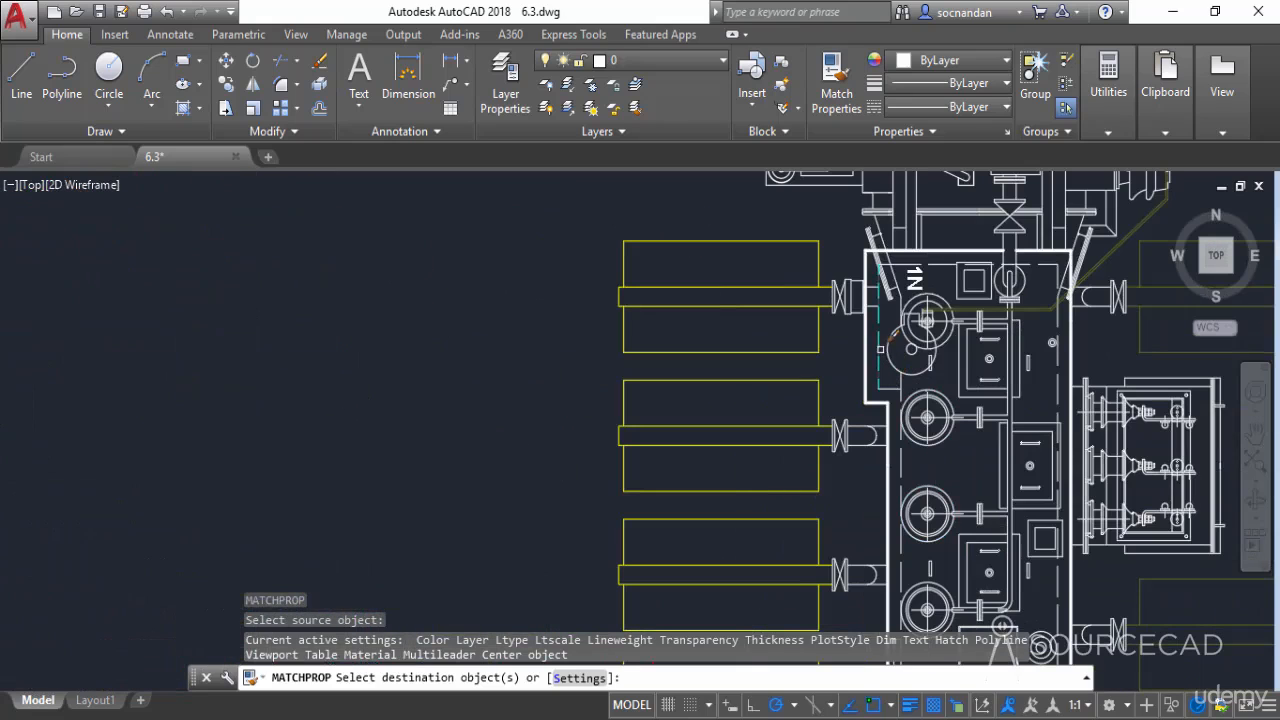
pyautogui.click(882, 345)
pyautogui.click(910, 406)
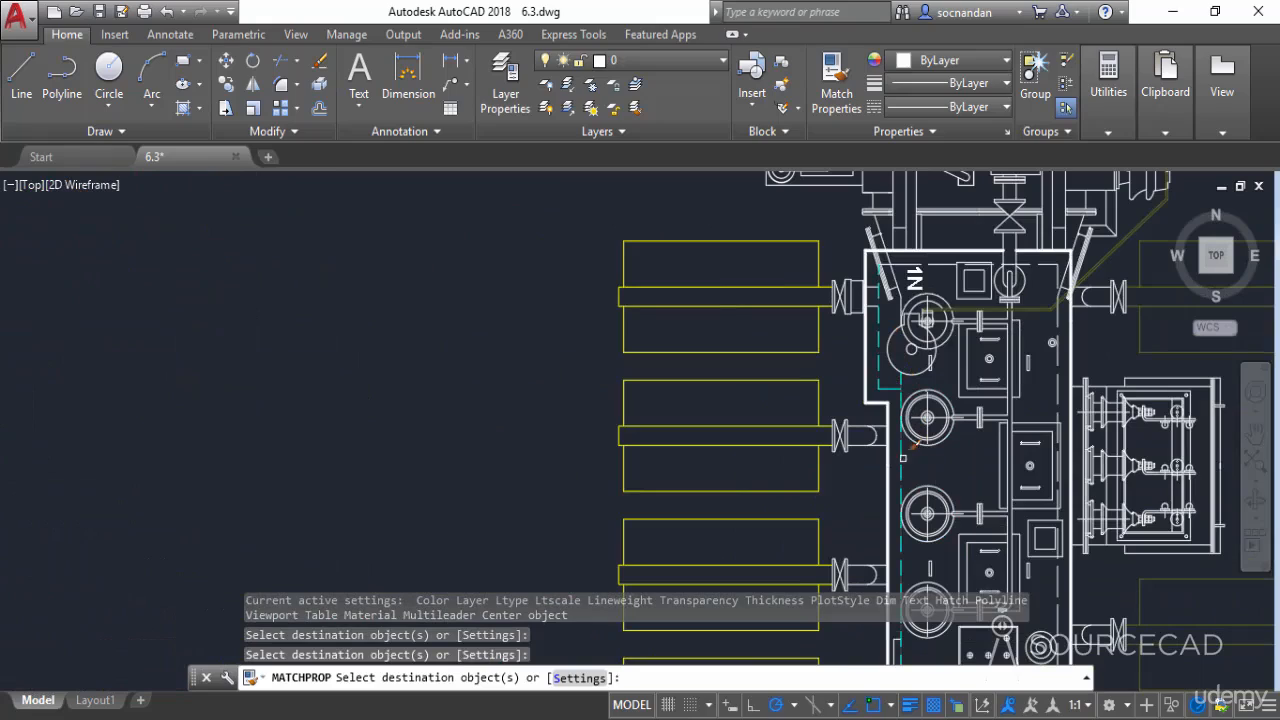
pyautogui.click(901, 445)
pyautogui.click(1058, 422)
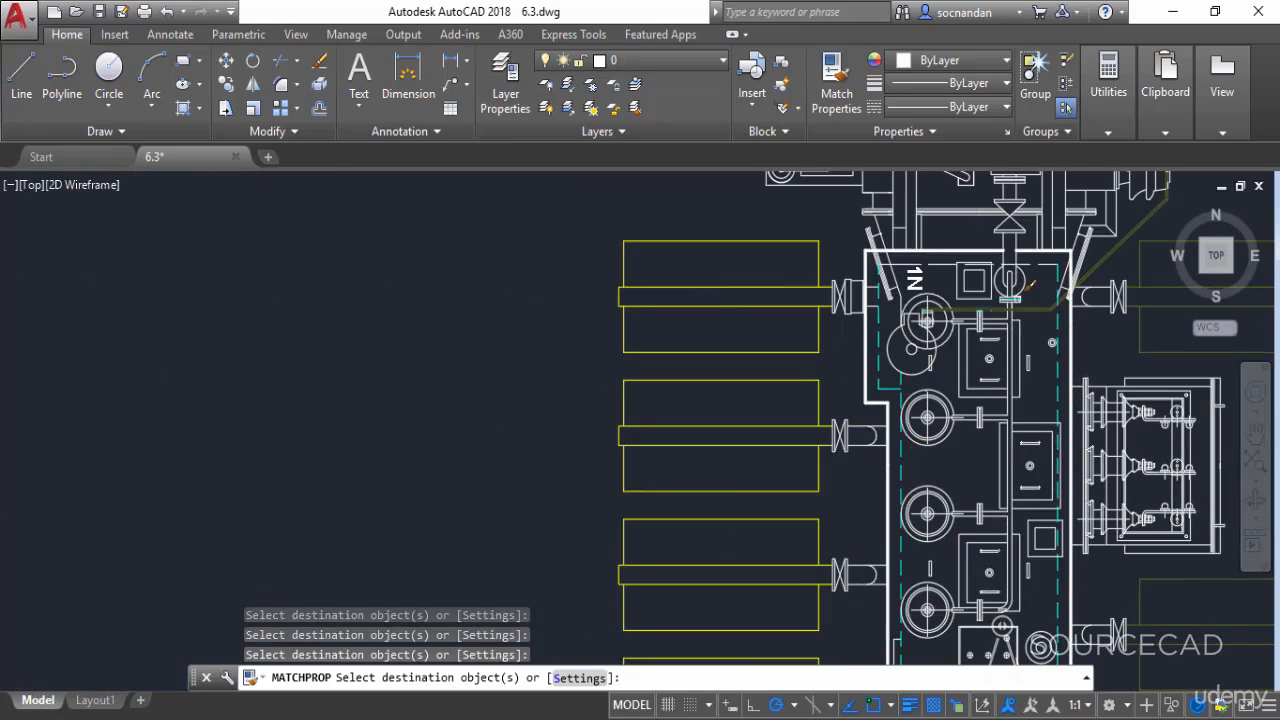
pyautogui.click(1047, 263)
# Apply the same cyan dashed properties to the lower dashed line inside the white tank outline and finish matching.
pyautogui.scroll(8, 897, 262)
pyautogui.scroll(-8, 962, 315)
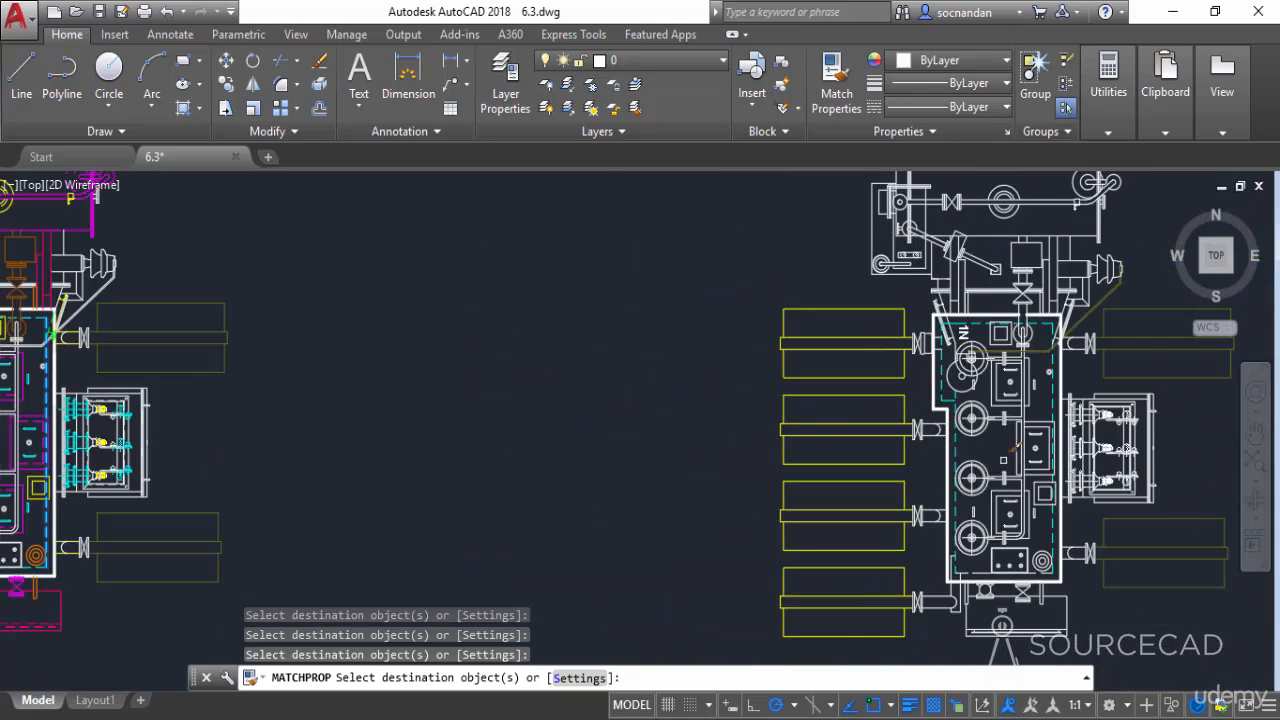
pyautogui.scroll(5, 1020, 530)
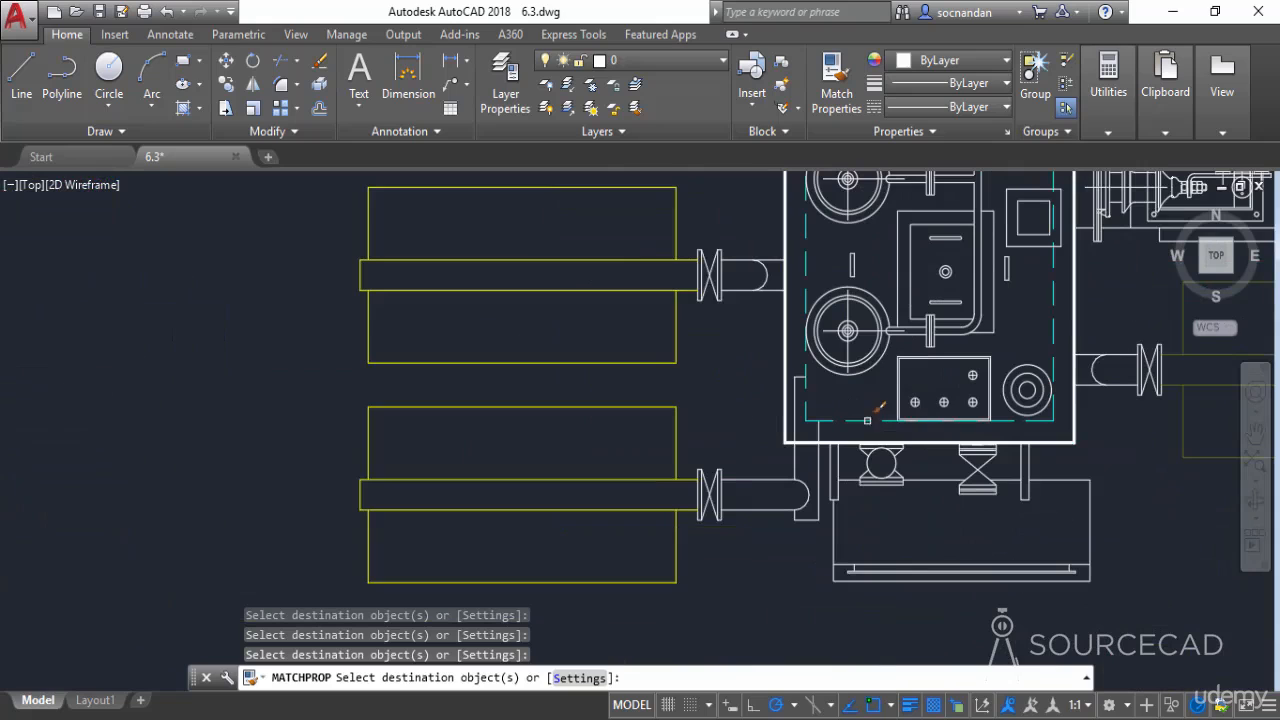
pyautogui.rightClick(805, 257)
pyautogui.click(848, 271)
pyautogui.scroll(-3, 800, 437)
pyautogui.scroll(-2, 1119, 457)
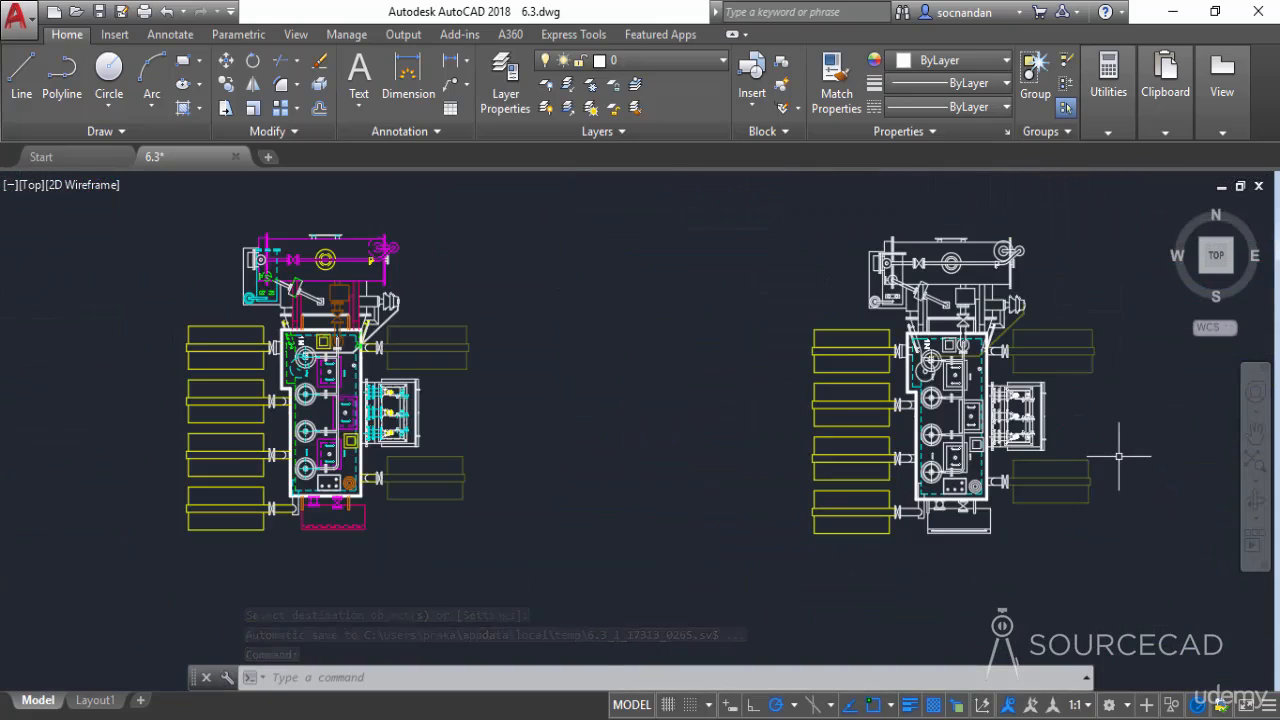